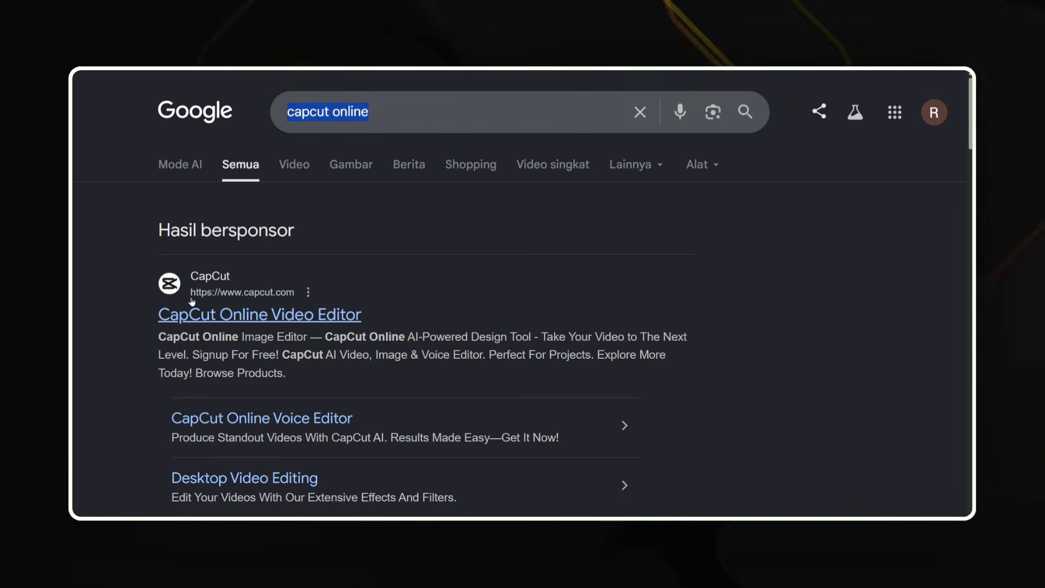
- Open the CapCut Online Video Editor site from the search results and sign in with a Google account
{"action": "left_click", "coordinate": [219, 304]}
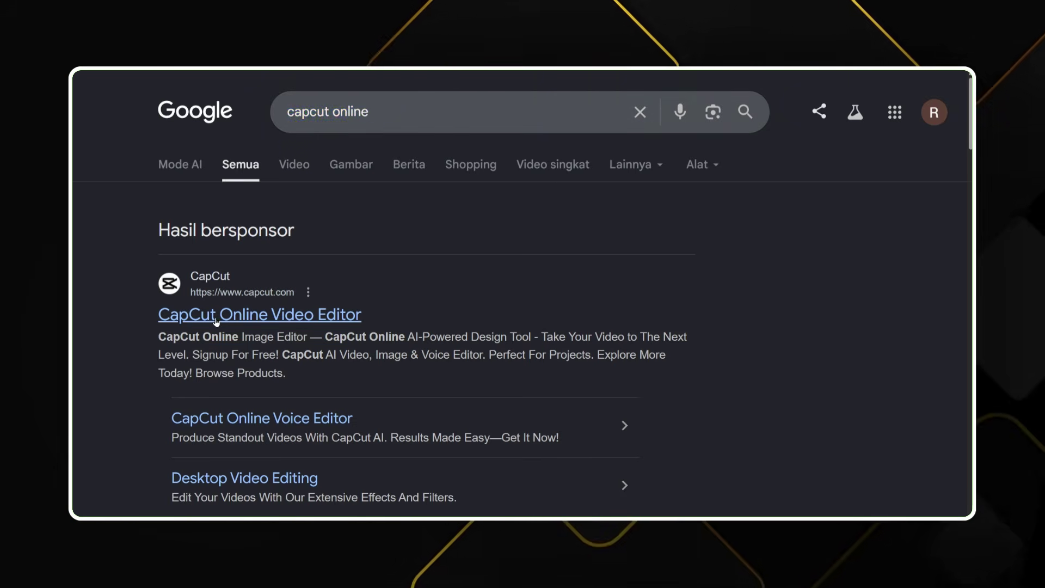
{"action": "scroll", "coordinate": [278, 246], "scroll_direction": "down", "scroll_amount": 5}
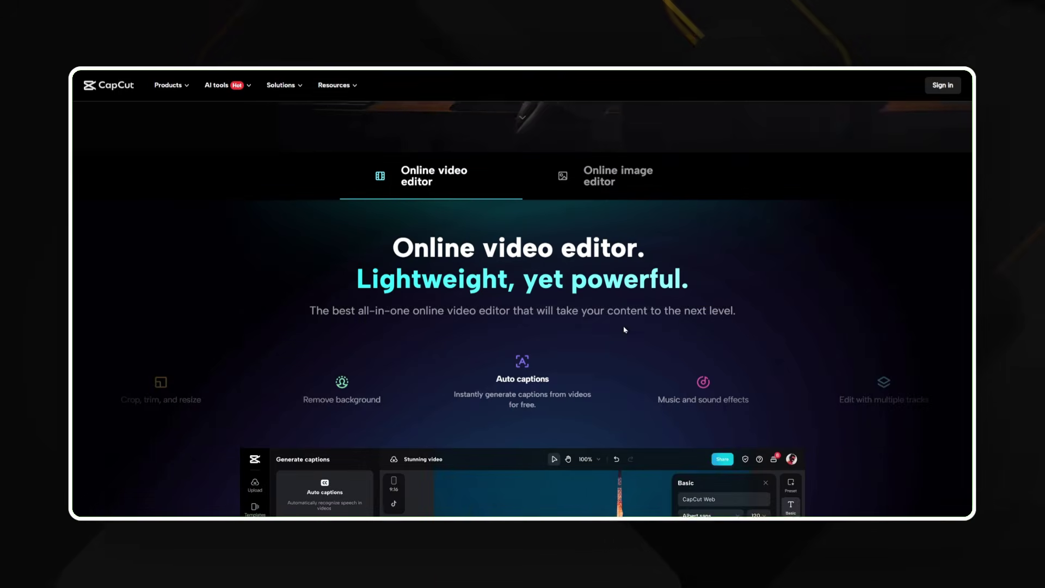
{"action": "scroll", "coordinate": [278, 245], "scroll_direction": "up", "scroll_amount": 5}
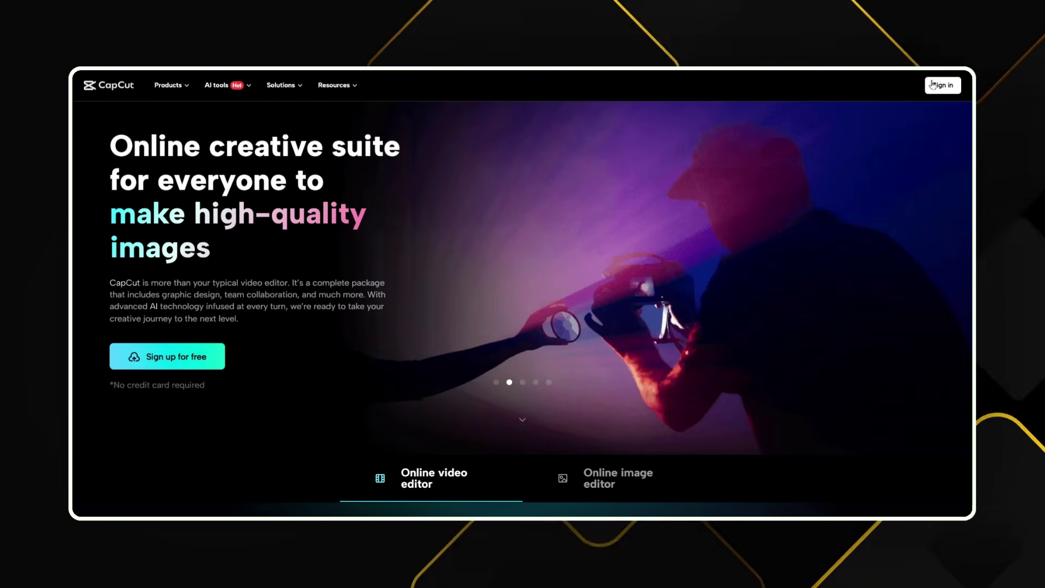
{"action": "left_click", "coordinate": [939, 87]}
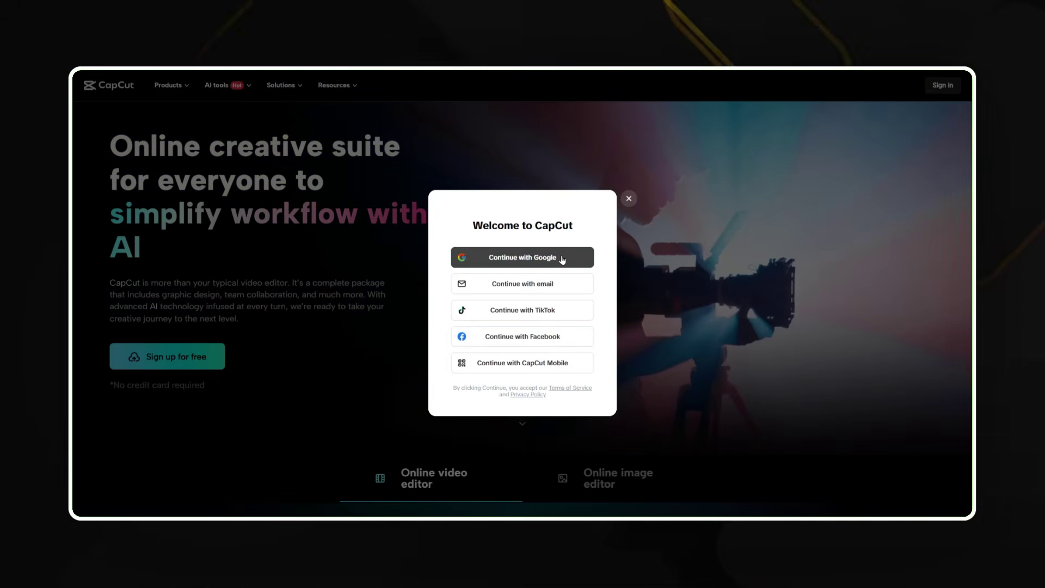
{"action": "left_click", "coordinate": [562, 259]}
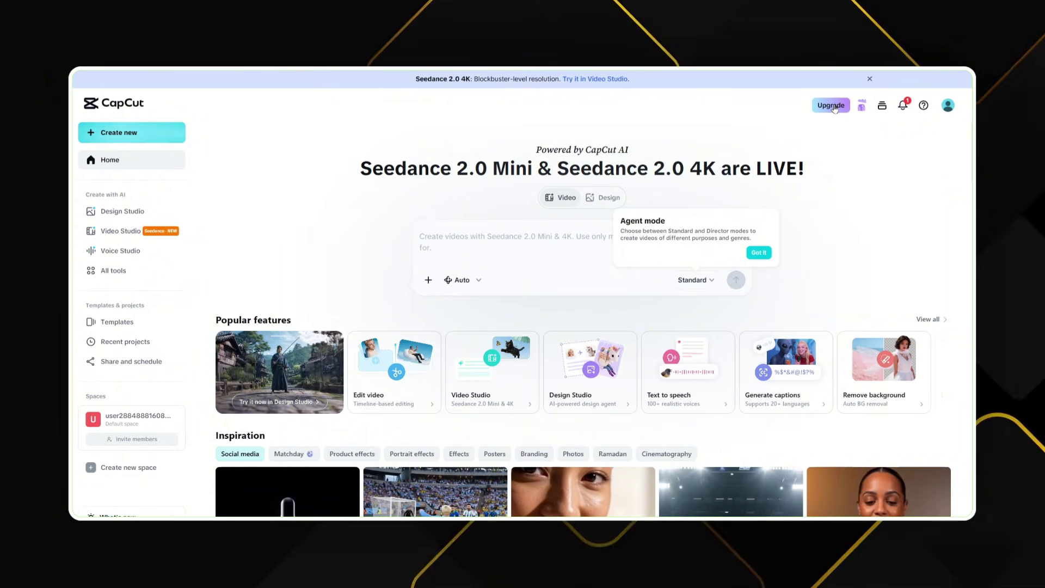
- Open the CapCut upgrade offers and compare the Free, Pro and Teams monthly plans
{"action": "key", "text": "ctrl+plus"}
{"action": "key", "text": "ctrl+plus"}
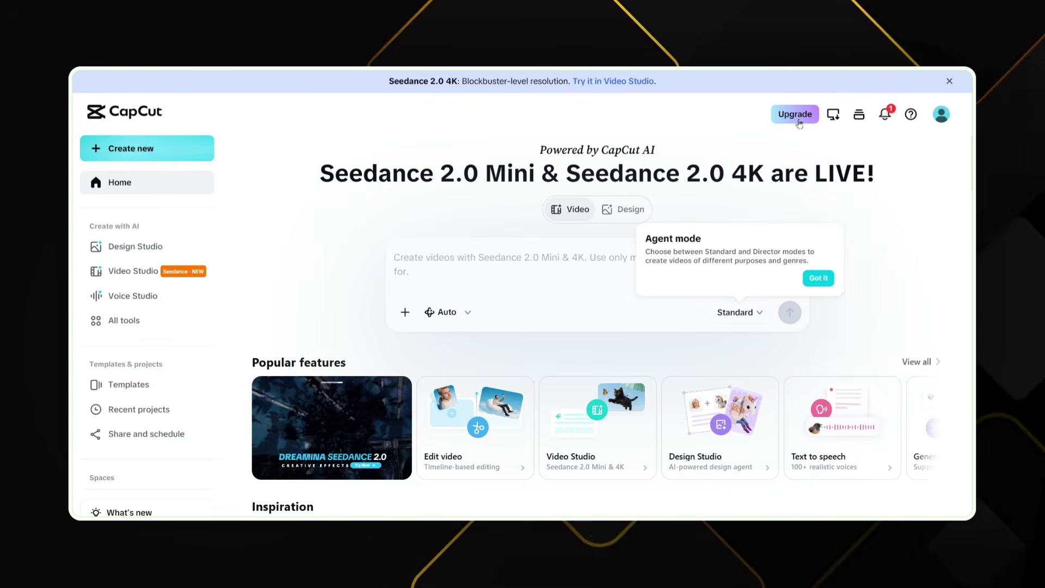
{"action": "left_click", "coordinate": [798, 122]}
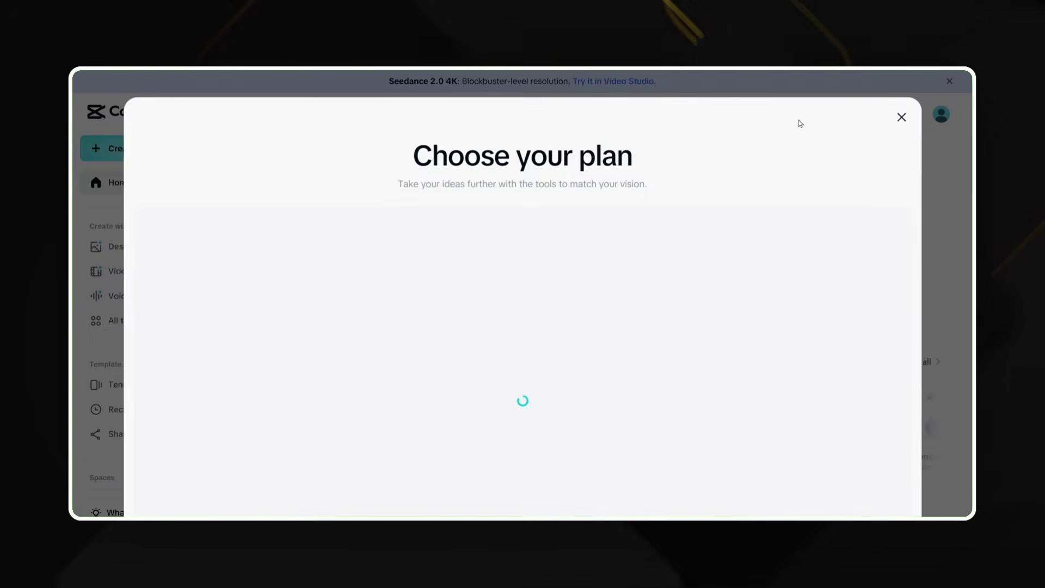
{"action": "scroll", "coordinate": [543, 279], "scroll_direction": "down", "scroll_amount": 1}
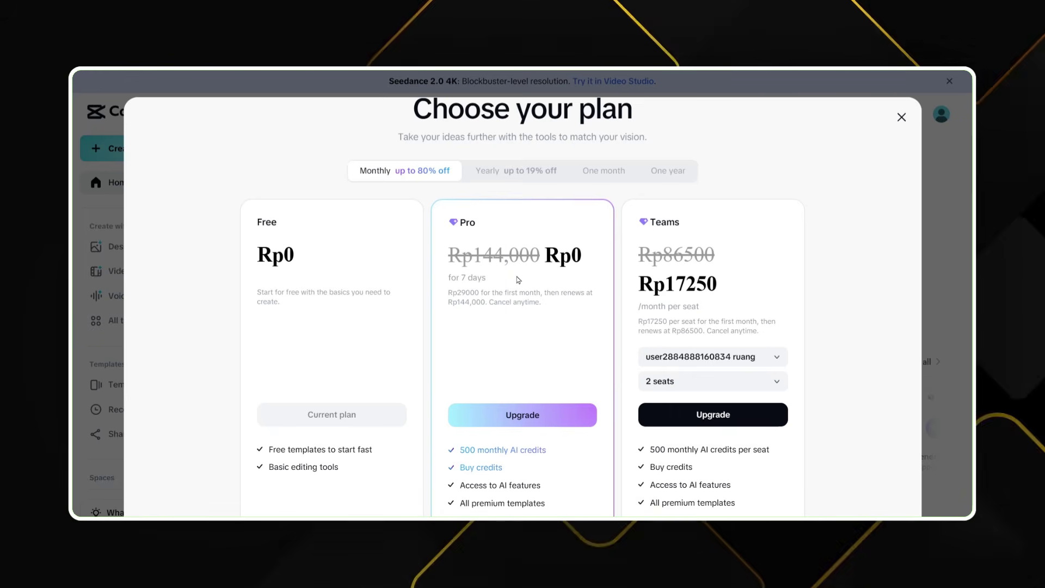
{"action": "scroll", "coordinate": [518, 280], "scroll_direction": "down", "scroll_amount": 2}
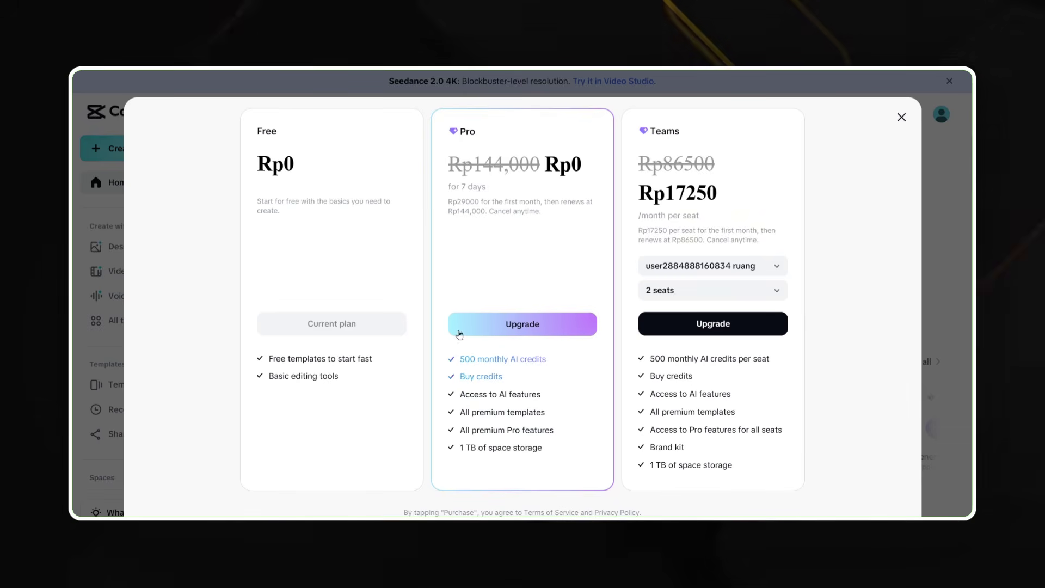
- Open the checkout for the Pro monthly 7-day free trial and choose GoPay as the payment method
{"action": "left_click", "coordinate": [503, 332]}
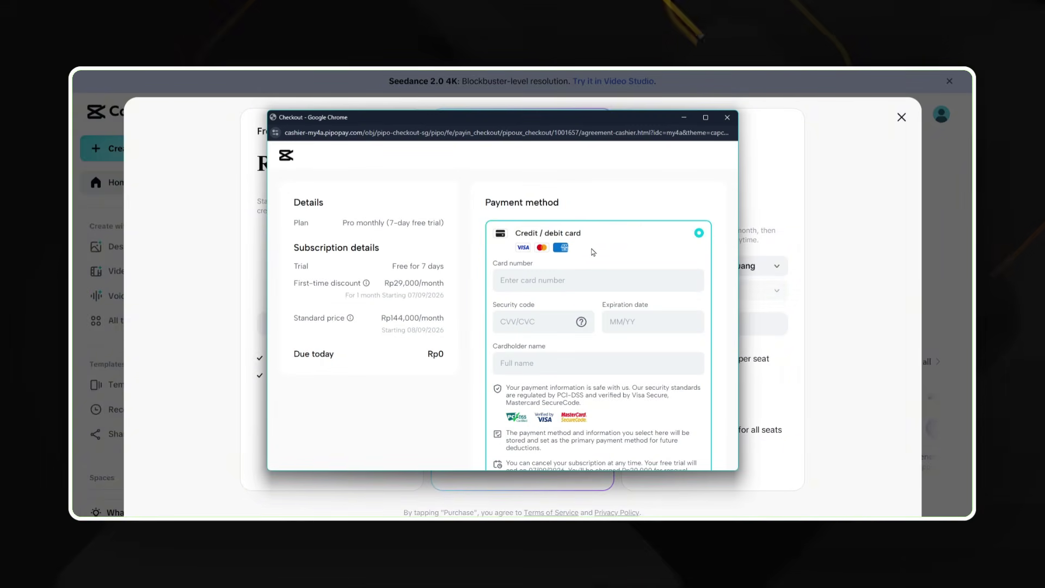
{"action": "scroll", "coordinate": [621, 298], "scroll_direction": "down", "scroll_amount": 5}
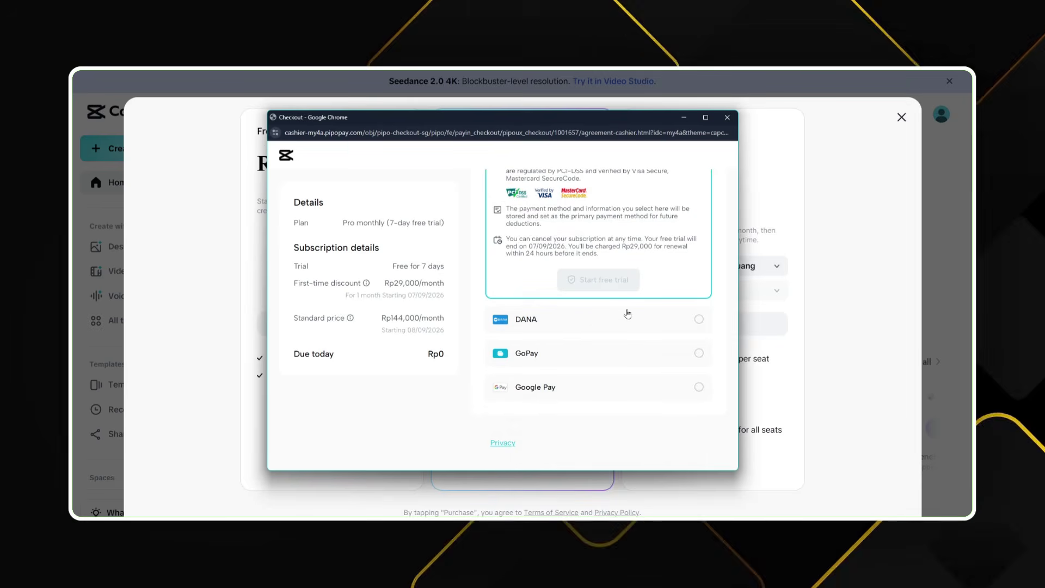
{"action": "left_click", "coordinate": [590, 322]}
{"action": "left_click", "coordinate": [554, 351]}
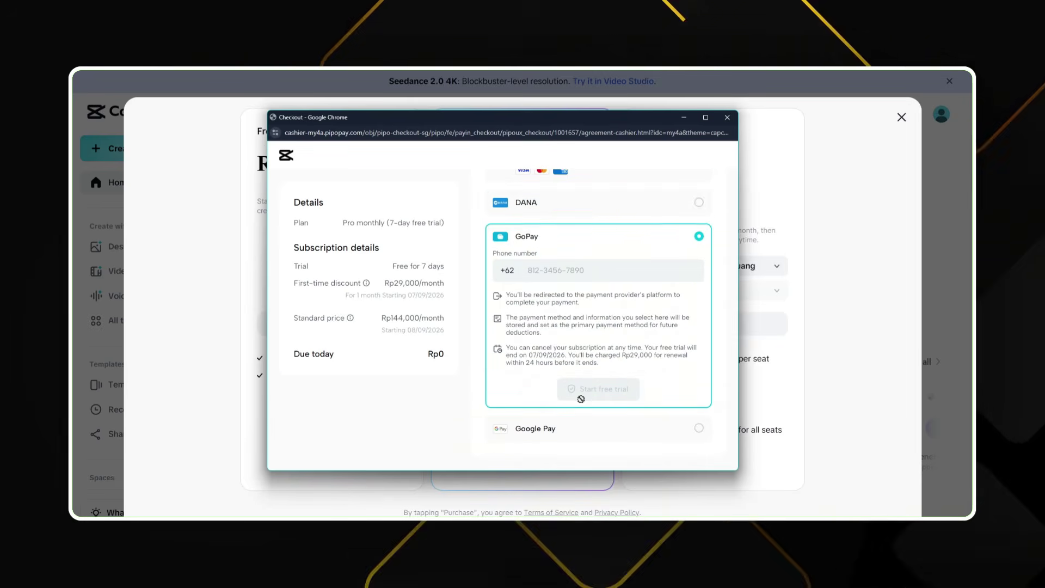
{"action": "scroll", "coordinate": [604, 387], "scroll_direction": "up", "scroll_amount": 2}
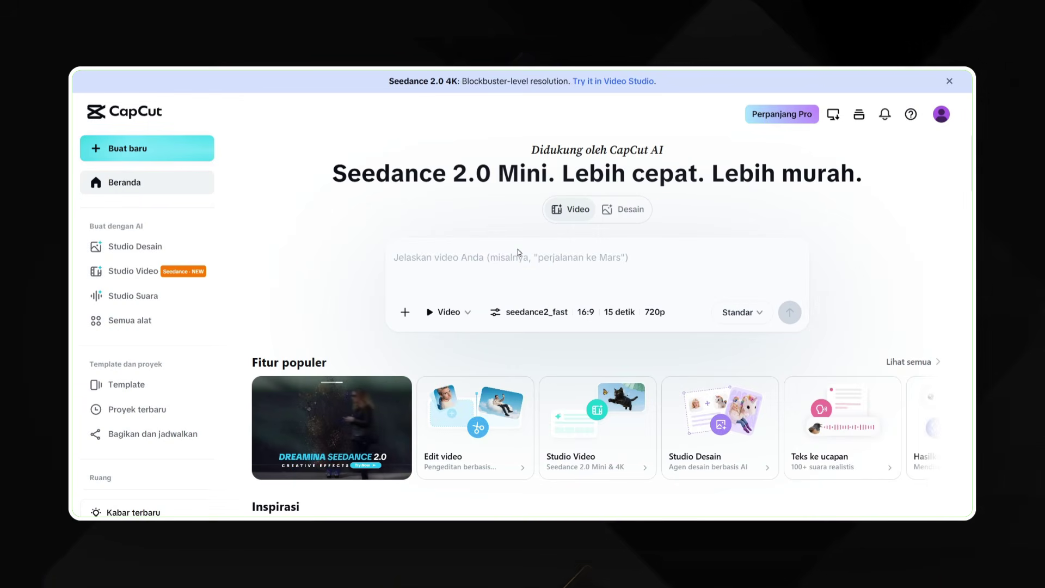
- Review the subscription status and plan options of the Pro account, then close the plan overview
{"action": "left_click", "coordinate": [790, 112]}
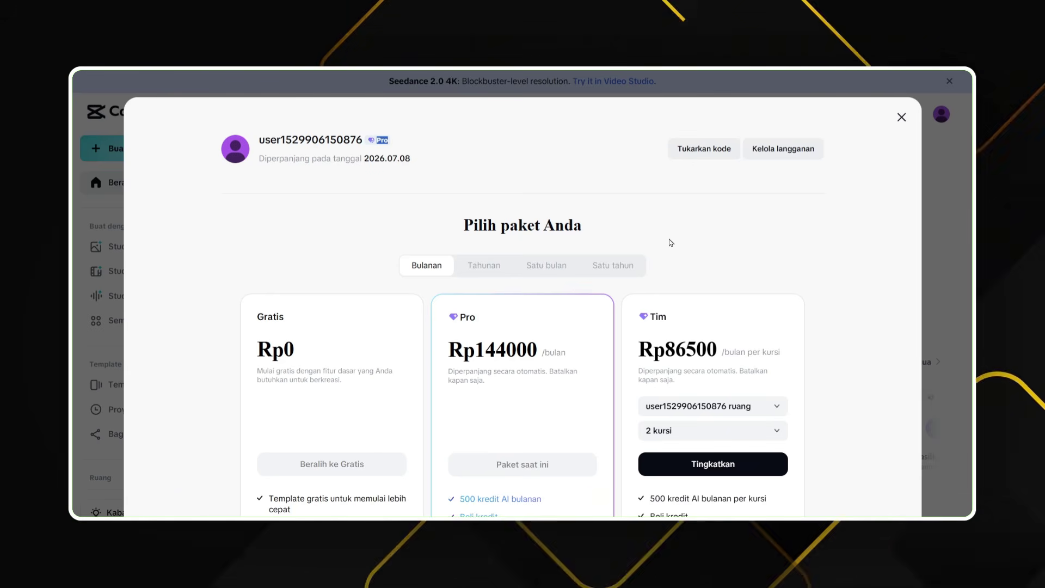
{"action": "scroll", "coordinate": [743, 297], "scroll_direction": "down", "scroll_amount": 3}
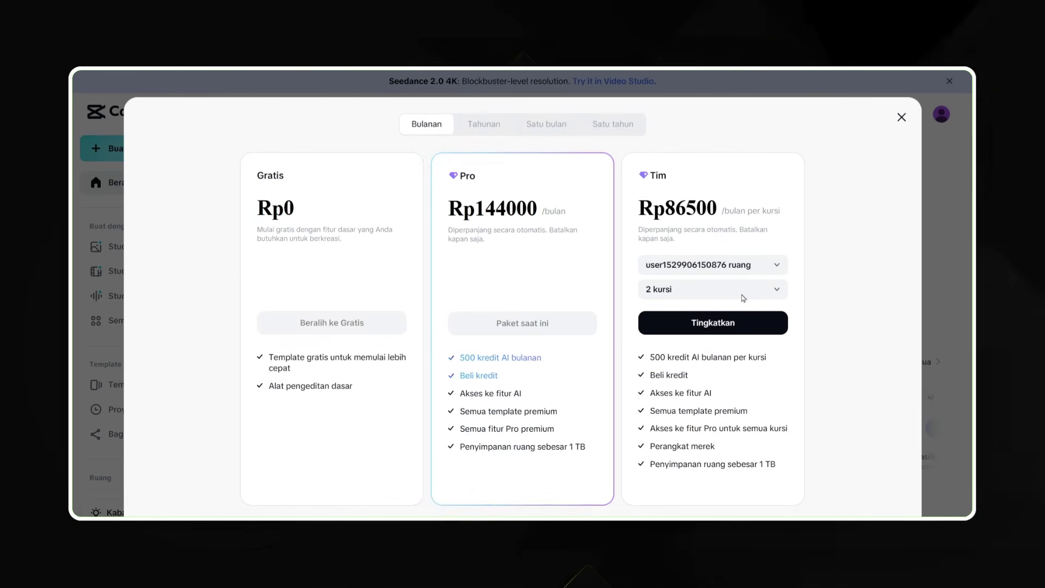
{"action": "left_click", "coordinate": [901, 118]}
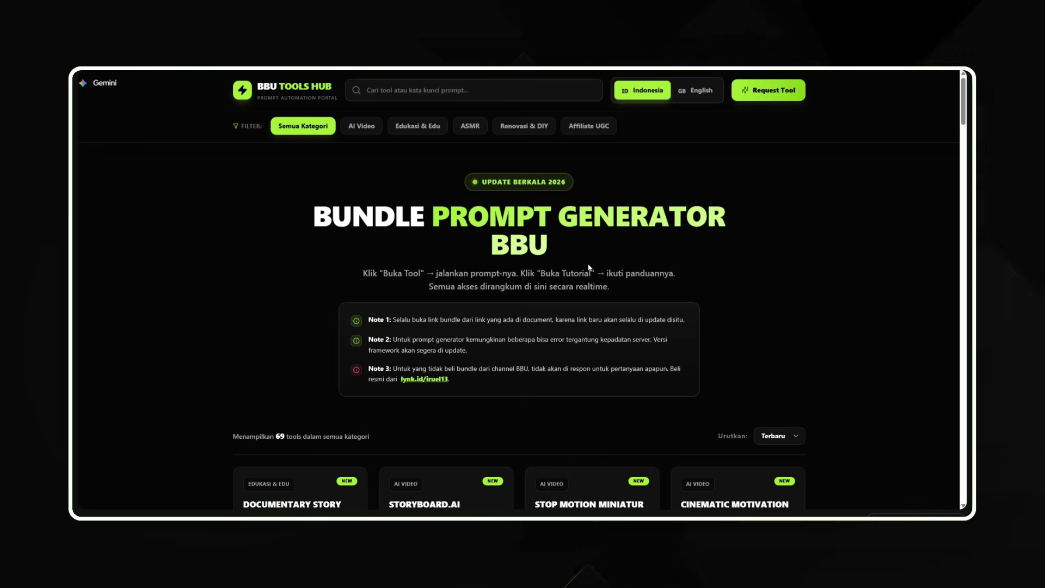
- Browse the BBU Tools Hub catalogue of prompt generators across all categories and return to its beginning
{"action": "scroll", "coordinate": [589, 267], "scroll_direction": "down", "scroll_amount": 1}
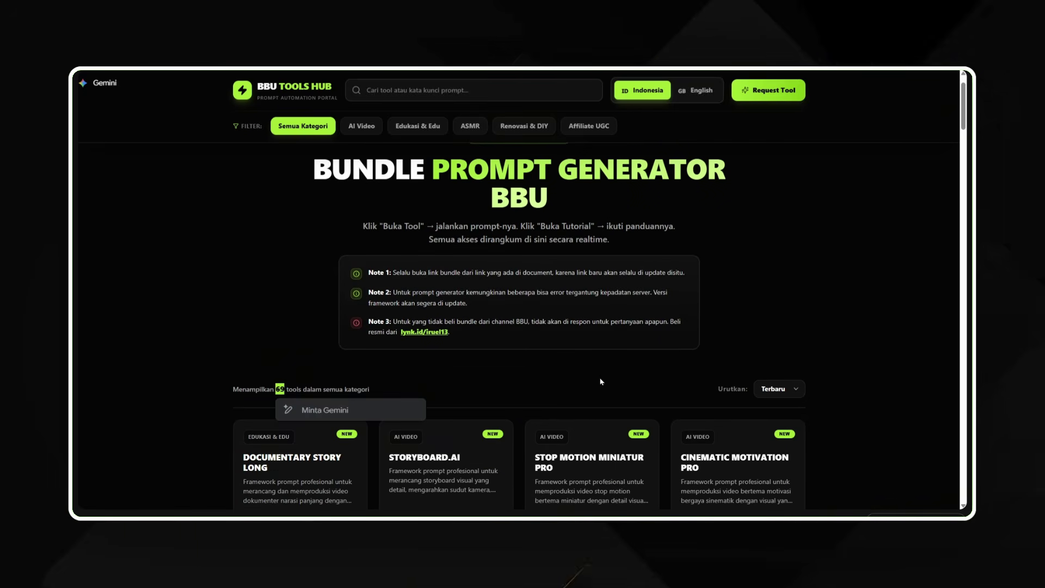
{"action": "scroll", "coordinate": [866, 392], "scroll_direction": "down", "scroll_amount": 4}
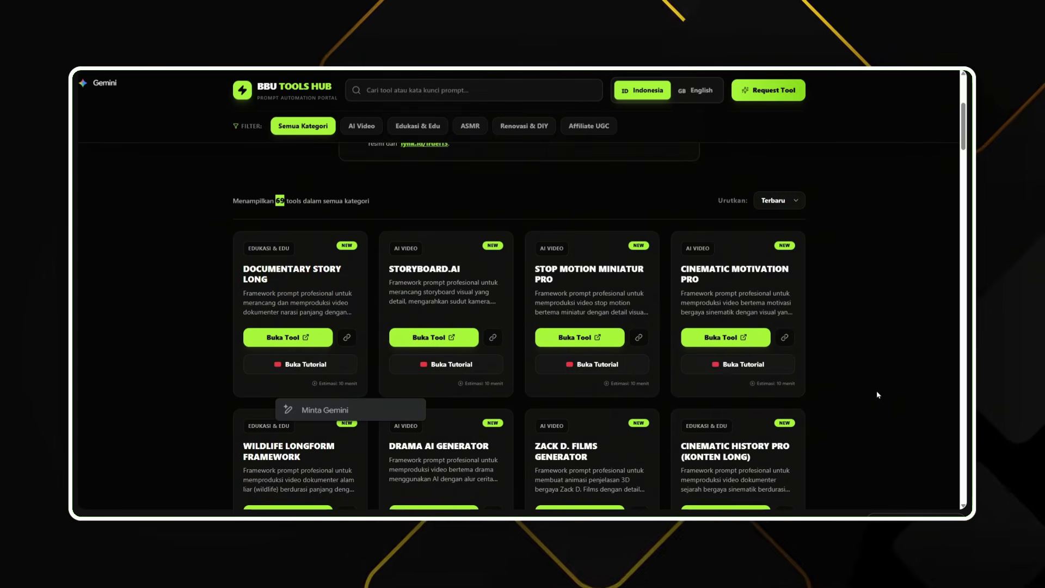
{"action": "scroll", "coordinate": [873, 393], "scroll_direction": "down", "scroll_amount": 2}
{"action": "scroll", "coordinate": [843, 344], "scroll_direction": "down", "scroll_amount": 1}
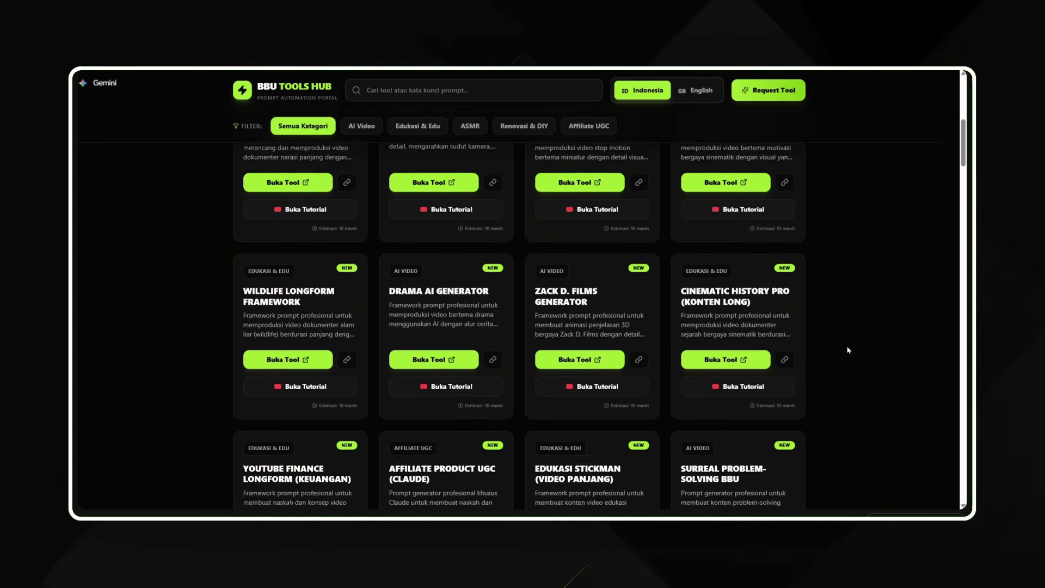
{"action": "scroll", "coordinate": [848, 350], "scroll_direction": "down", "scroll_amount": 2}
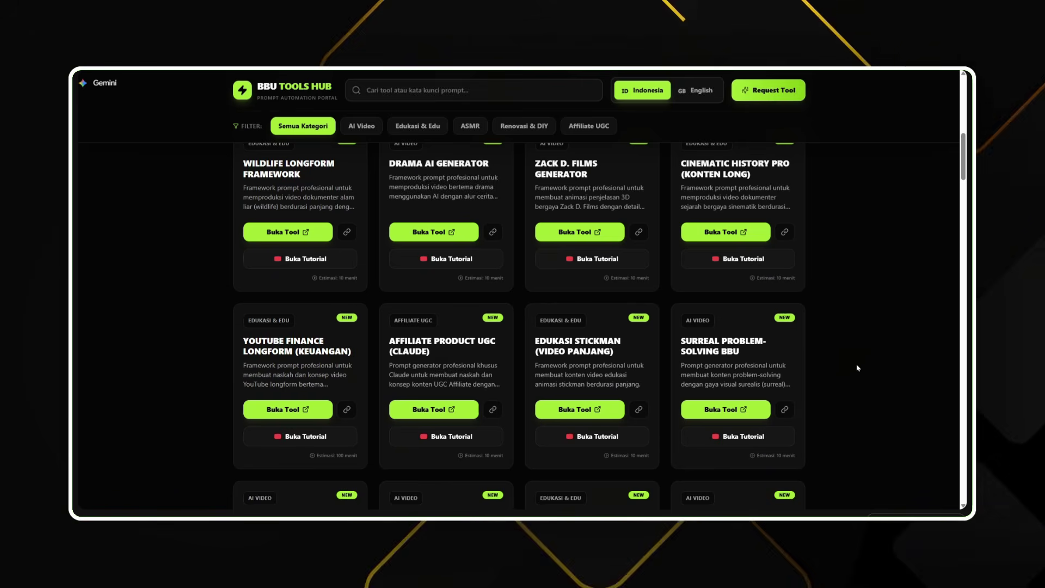
{"action": "scroll", "coordinate": [855, 378], "scroll_direction": "down", "scroll_amount": 2}
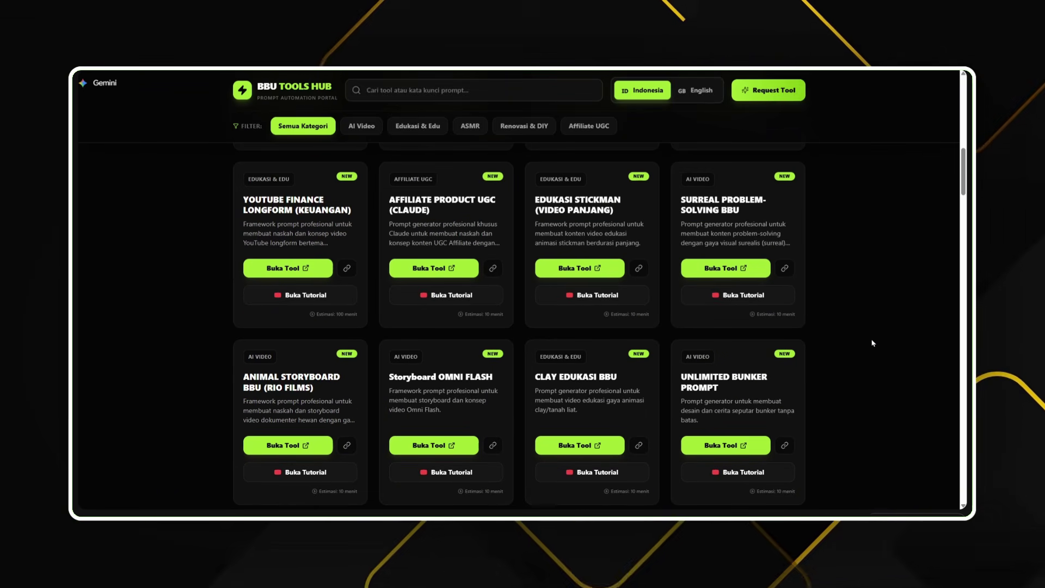
{"action": "scroll", "coordinate": [870, 343], "scroll_direction": "down", "scroll_amount": 3}
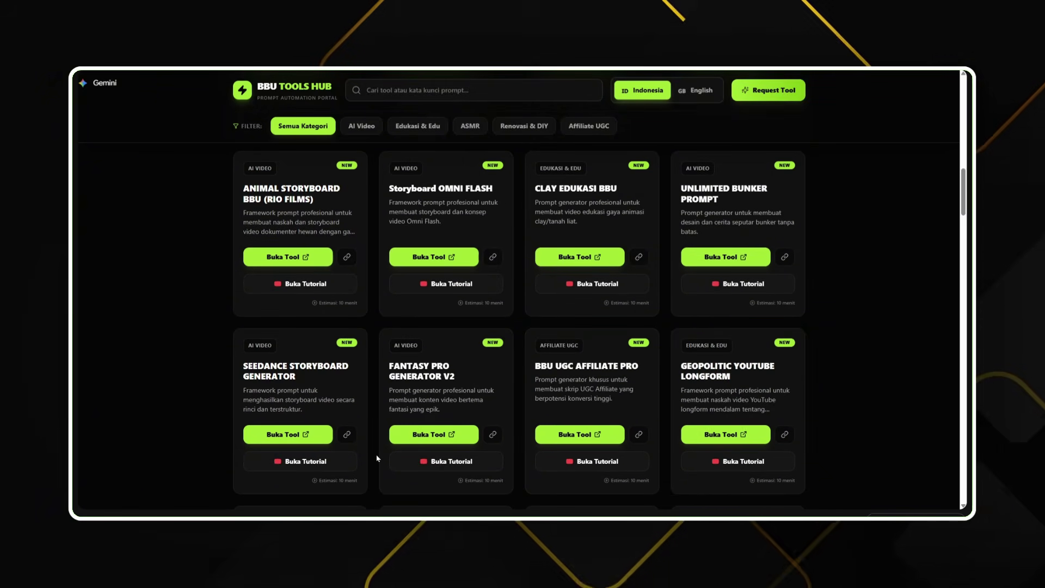
{"action": "scroll", "coordinate": [883, 392], "scroll_direction": "down", "scroll_amount": 10}
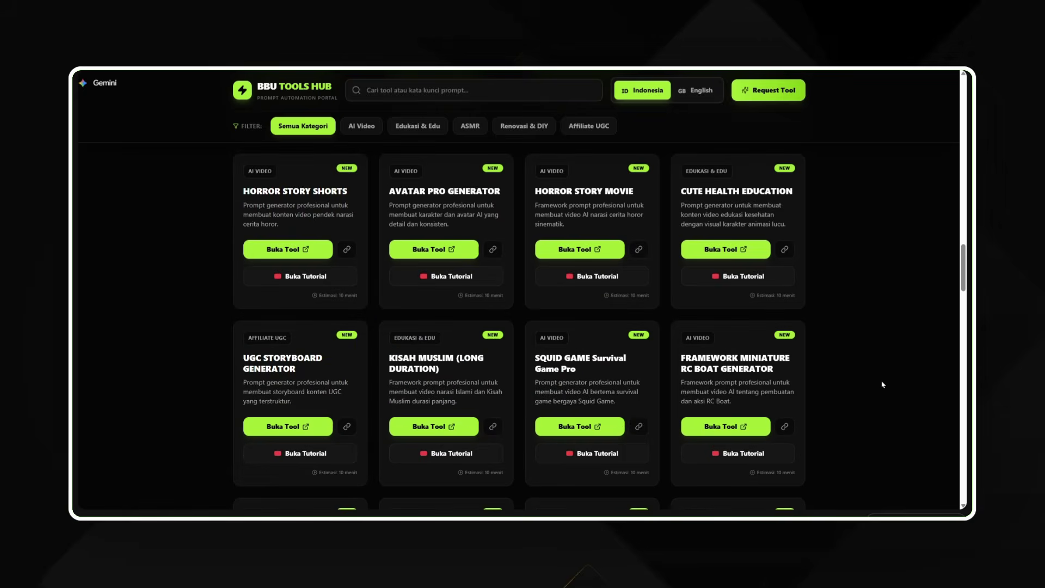
{"action": "scroll", "coordinate": [883, 392], "scroll_direction": "down", "scroll_amount": 3}
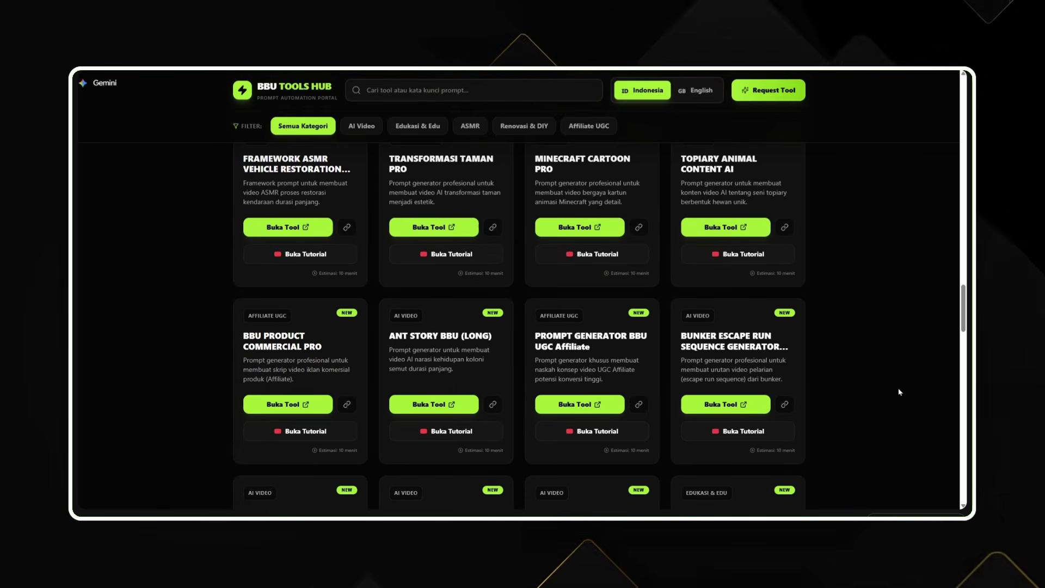
{"action": "left_click_drag", "start_coordinate": [959, 321], "coordinate": [956, 430]}
{"action": "key", "text": "Home"}
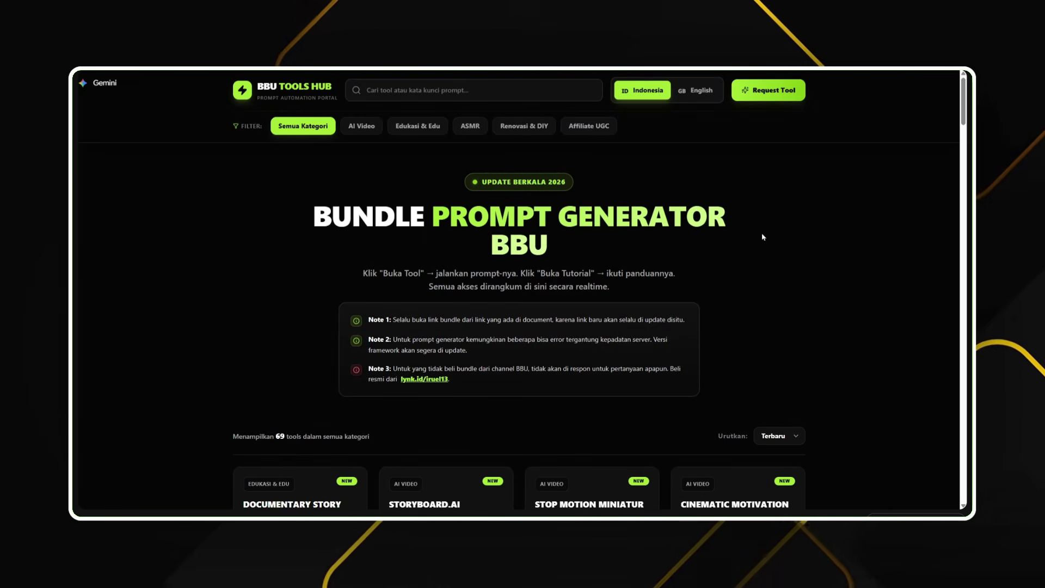
- Search the BBU Tools Hub for "seedance" and open the Seedance Storyboard Generator tool's Drive folder
{"action": "type", "text": "s"}
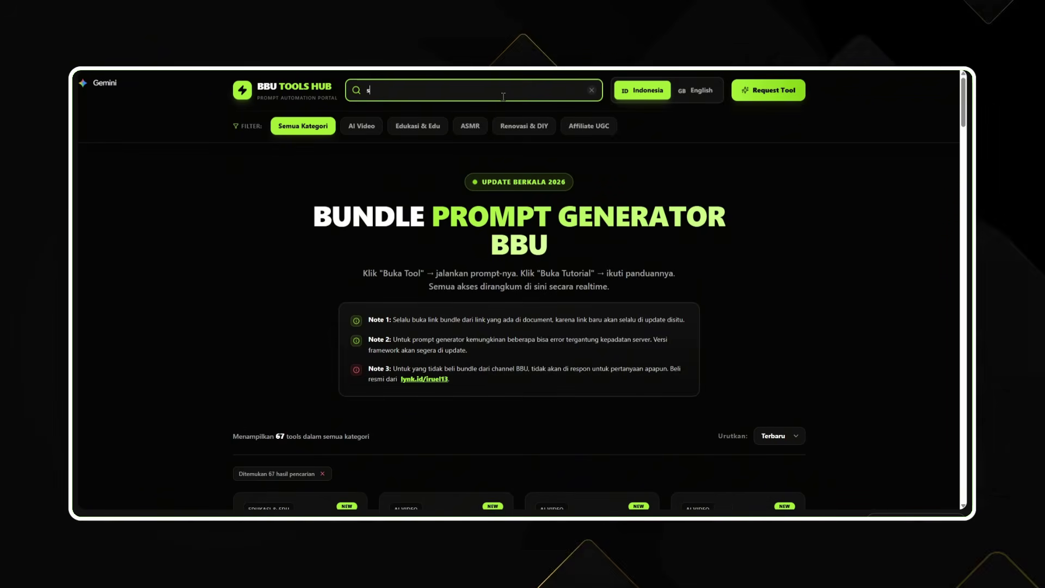
{"action": "type", "text": "eedance"}
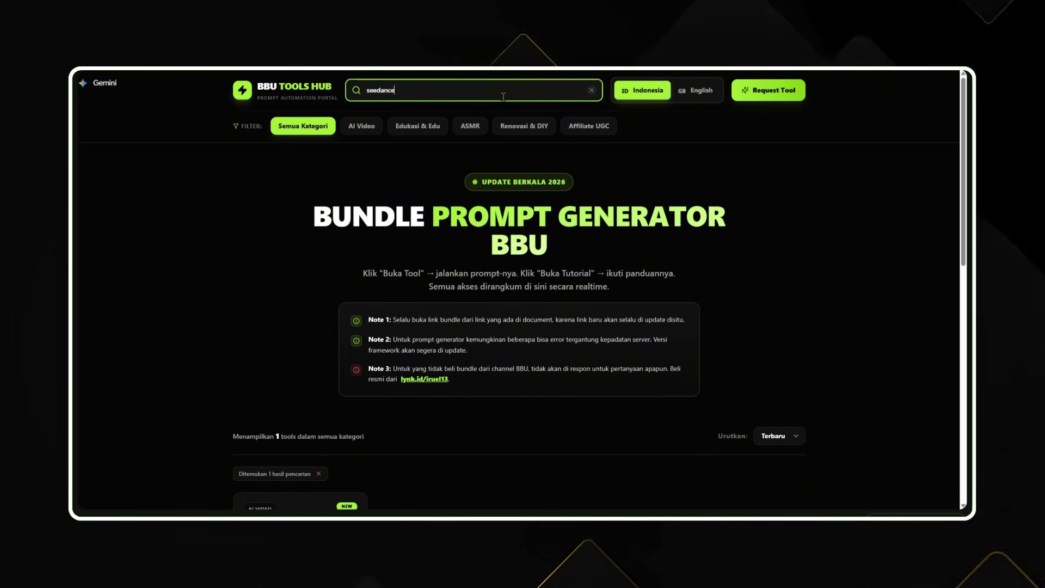
{"action": "scroll", "coordinate": [373, 397], "scroll_direction": "down", "scroll_amount": 5}
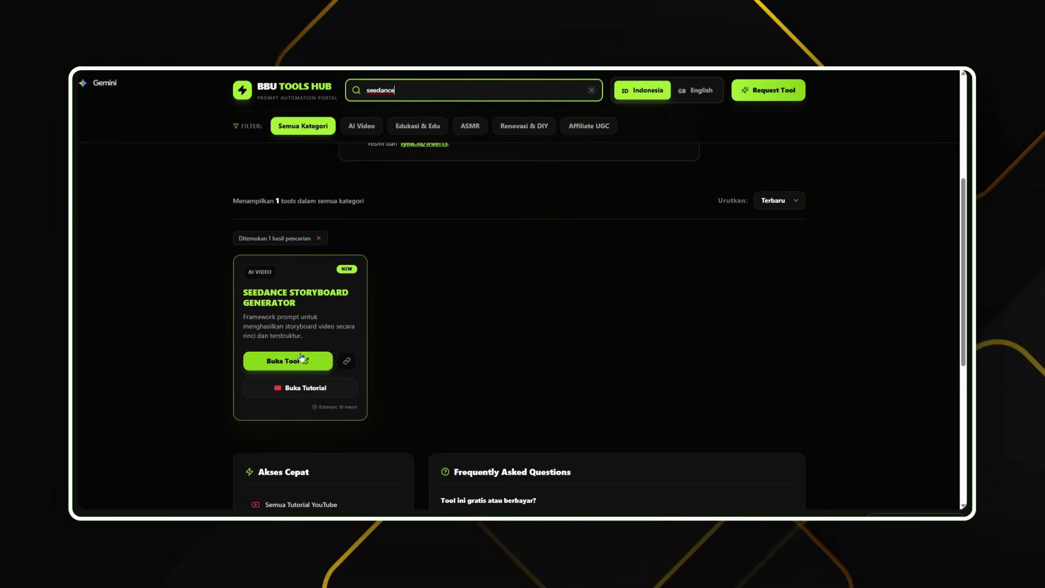
{"action": "left_click", "coordinate": [299, 362]}
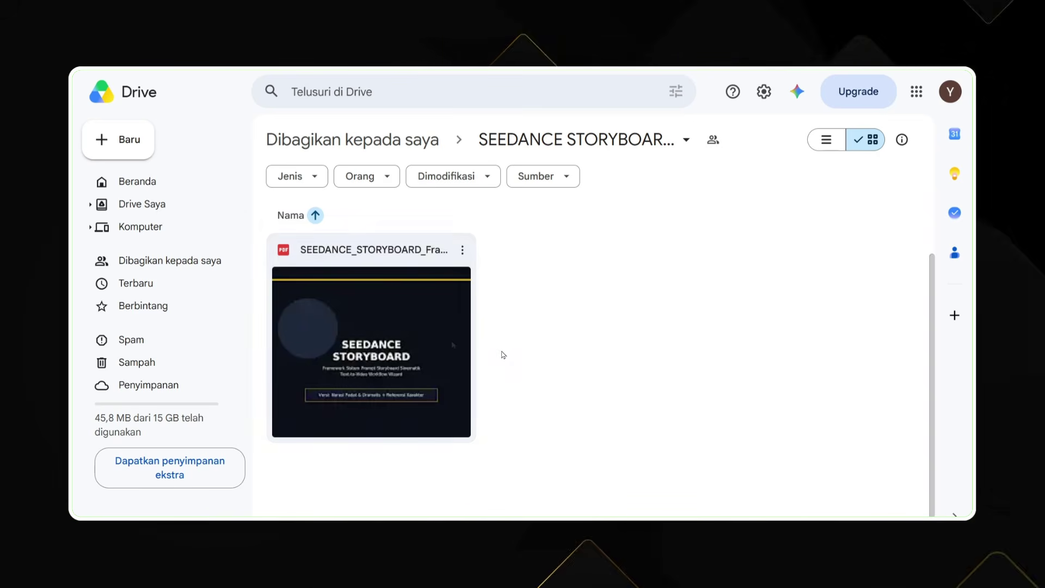
{"action": "key", "text": "ctrl+minus"}
{"action": "key", "text": "ctrl+minus"}
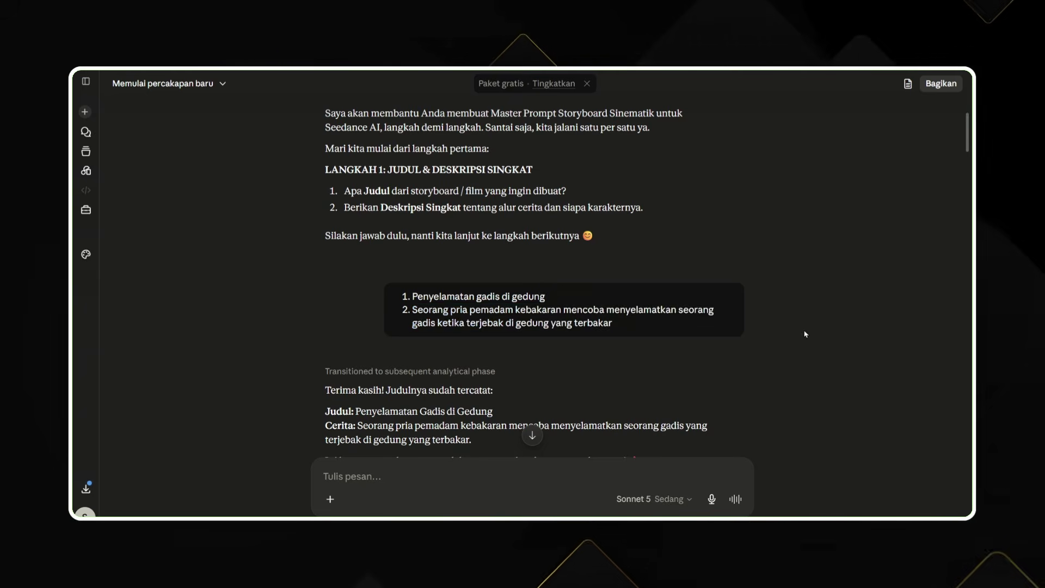
- Read through the Claude storyboard conversation, from the character reference question to the generated master prompt for Video Part 1 of 2
{"action": "scroll", "coordinate": [758, 343], "scroll_direction": "down", "scroll_amount": 5}
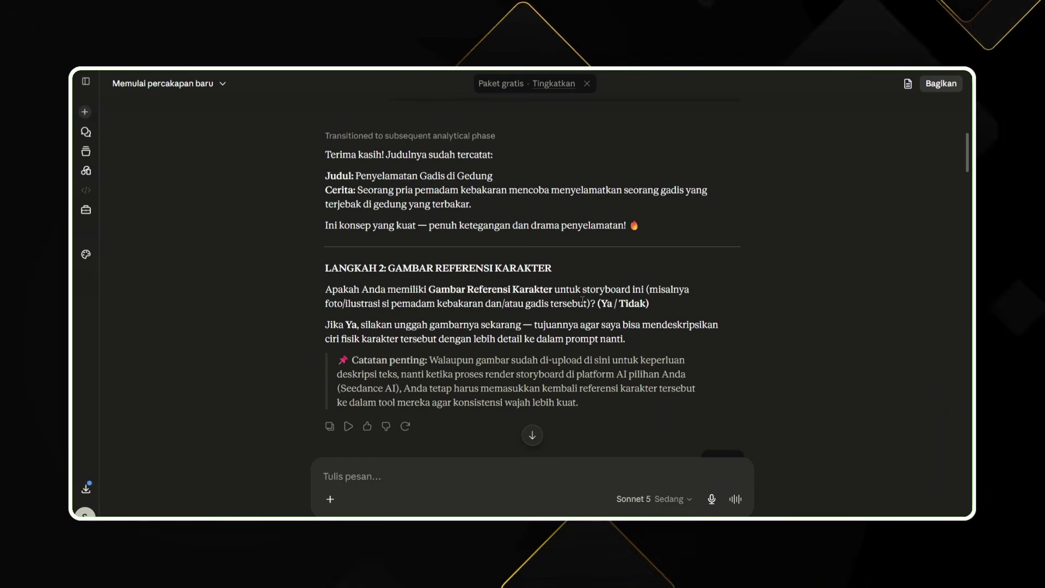
{"action": "scroll", "coordinate": [714, 371], "scroll_direction": "down", "scroll_amount": 2}
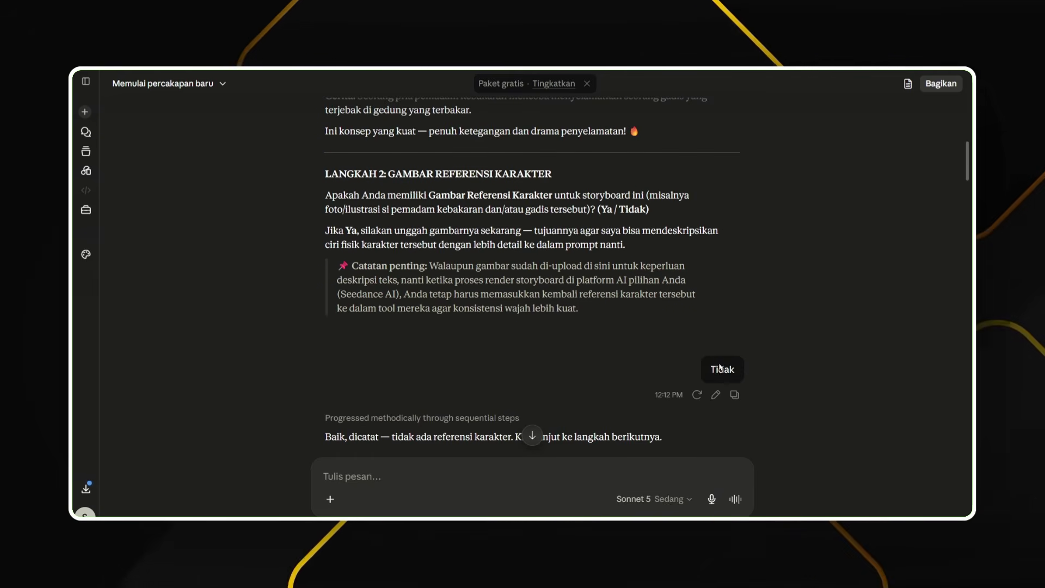
{"action": "scroll", "coordinate": [600, 364], "scroll_direction": "down", "scroll_amount": 3}
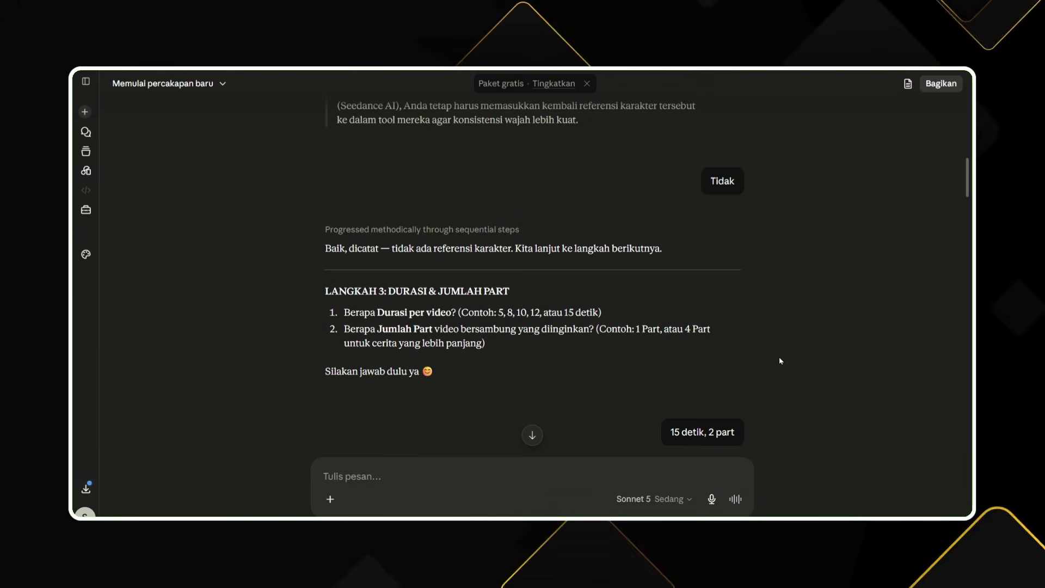
{"action": "mouse_move", "coordinate": [716, 381]}
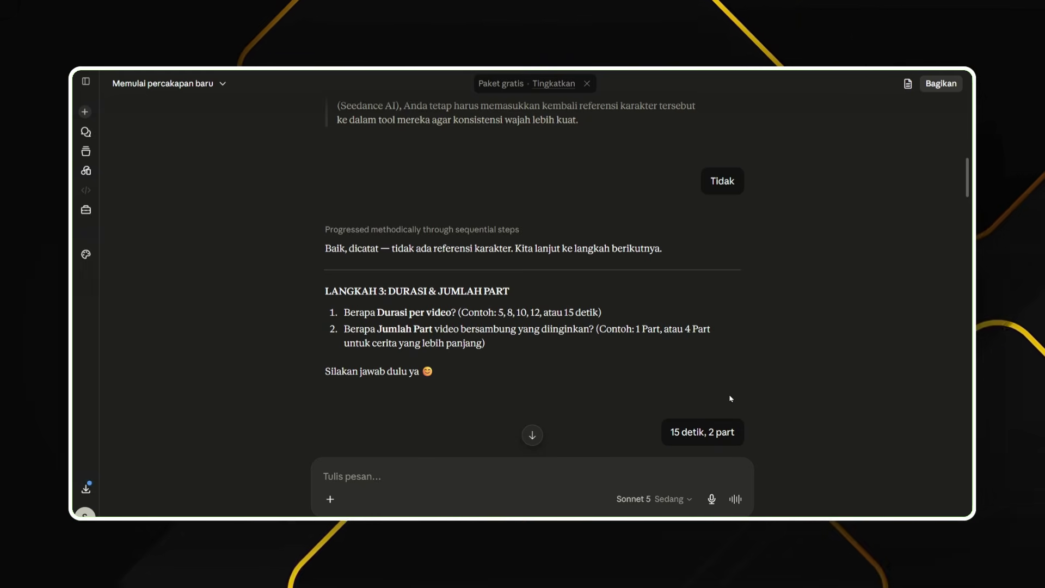
{"action": "scroll", "coordinate": [757, 397], "scroll_direction": "down", "scroll_amount": 1}
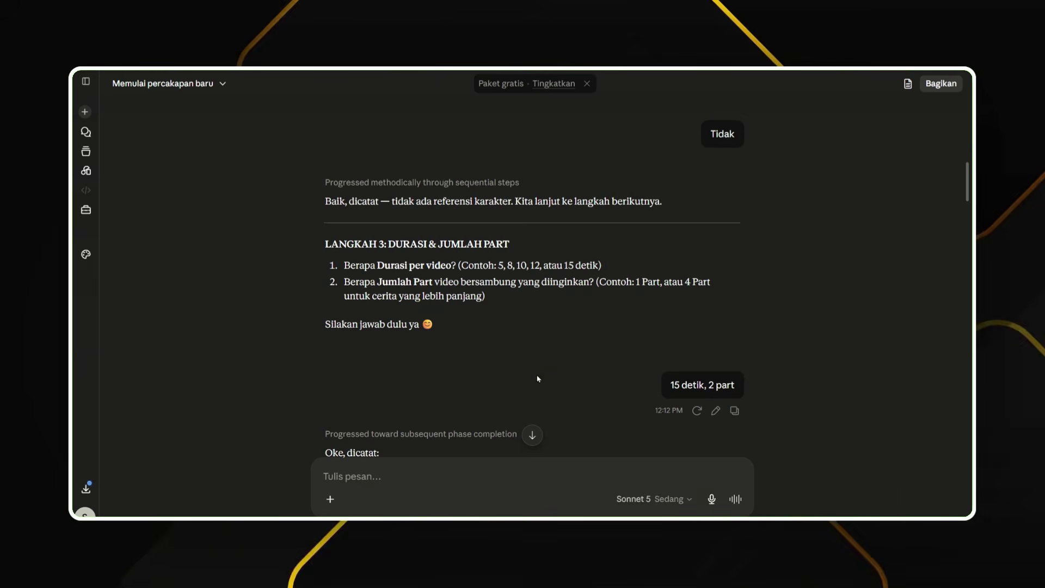
{"action": "scroll", "coordinate": [538, 379], "scroll_direction": "down", "scroll_amount": 5}
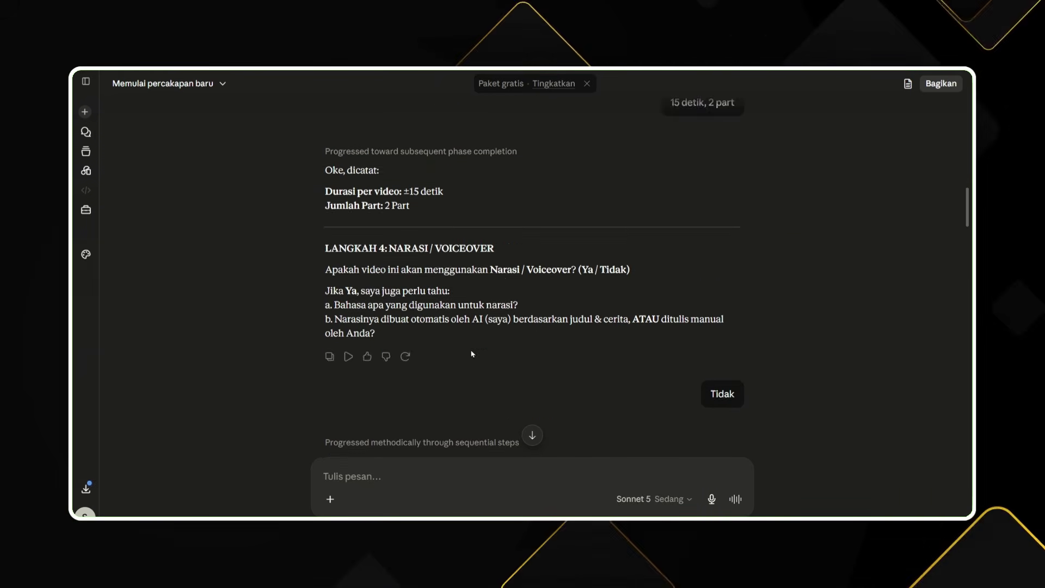
{"action": "scroll", "coordinate": [472, 355], "scroll_direction": "down", "scroll_amount": 1}
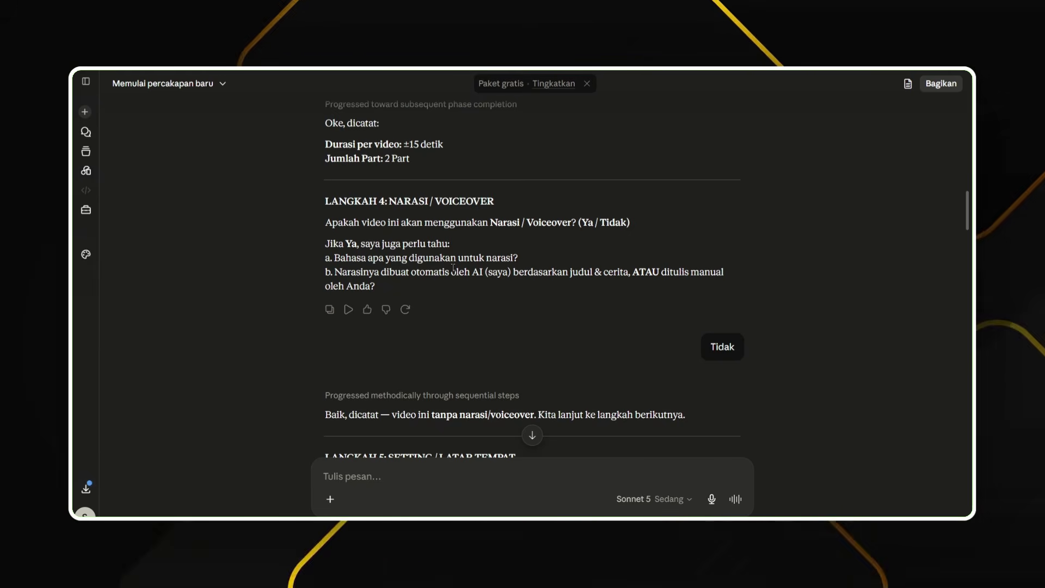
{"action": "scroll", "coordinate": [607, 350], "scroll_direction": "down", "scroll_amount": 4}
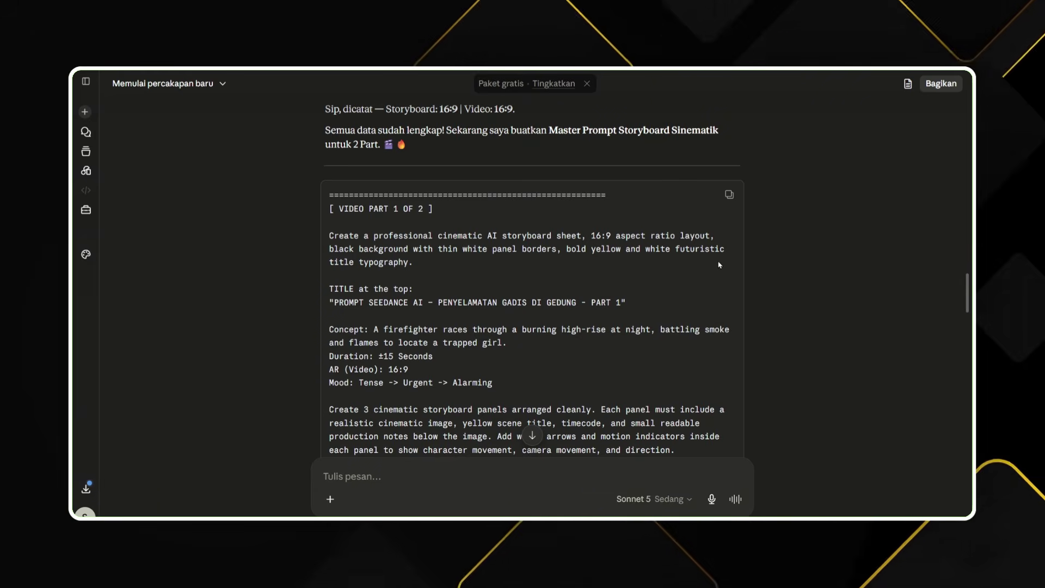
{"action": "scroll", "coordinate": [573, 264], "scroll_direction": "down", "scroll_amount": 1}
{"action": "scroll", "coordinate": [430, 234], "scroll_direction": "up", "scroll_amount": 2}
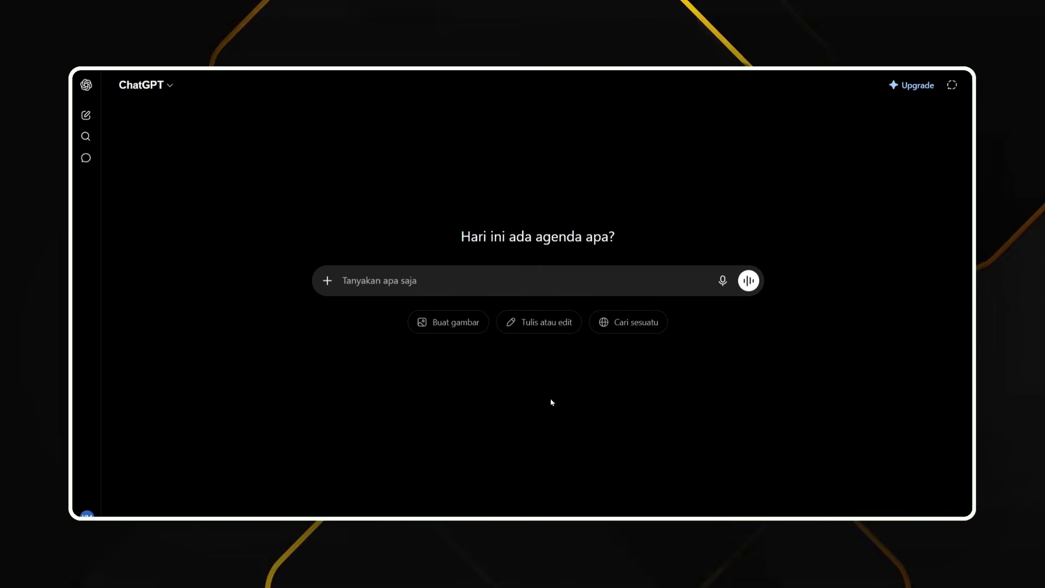
- In ChatGPT, choose image creation, paste the Part 1 master prompt for "PENYELAMATAN GADIS DI GEDUNG" and submit it to generate the storyboard sheet
{"action": "left_click", "coordinate": [463, 326]}
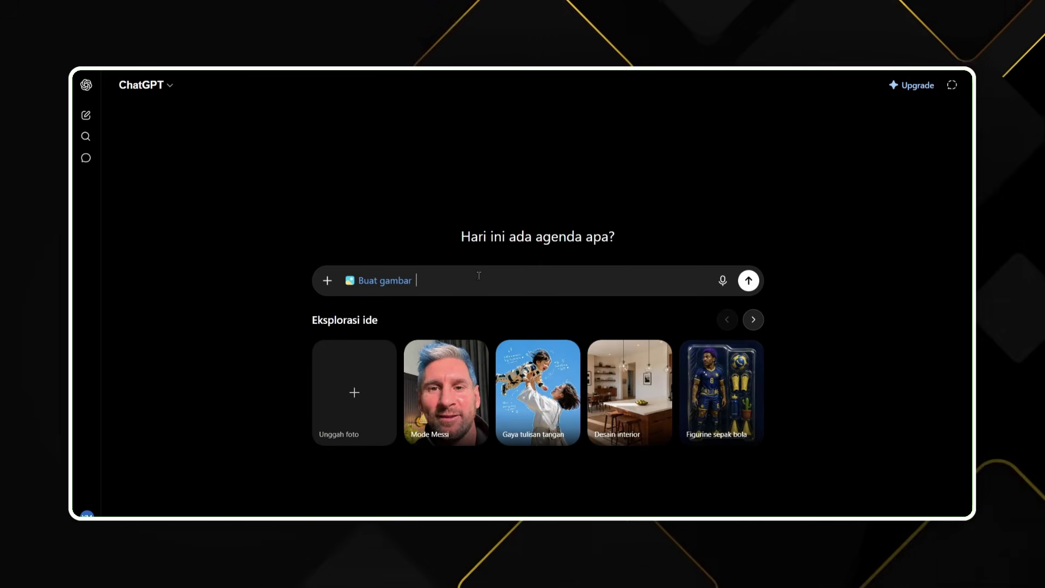
{"action": "key", "text": "ctrl+v"}
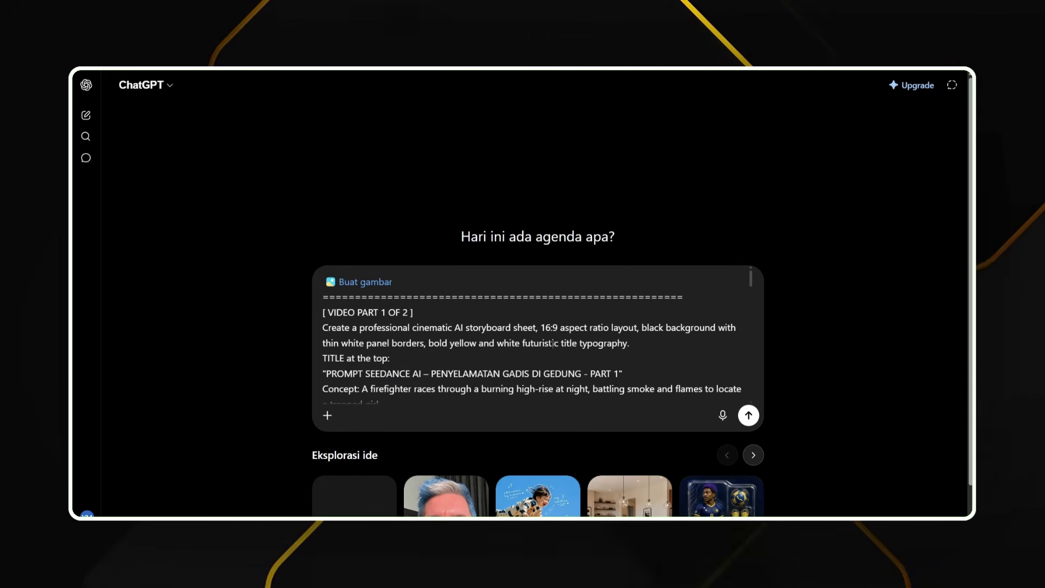
{"action": "scroll", "coordinate": [552, 343], "scroll_direction": "down", "scroll_amount": 15}
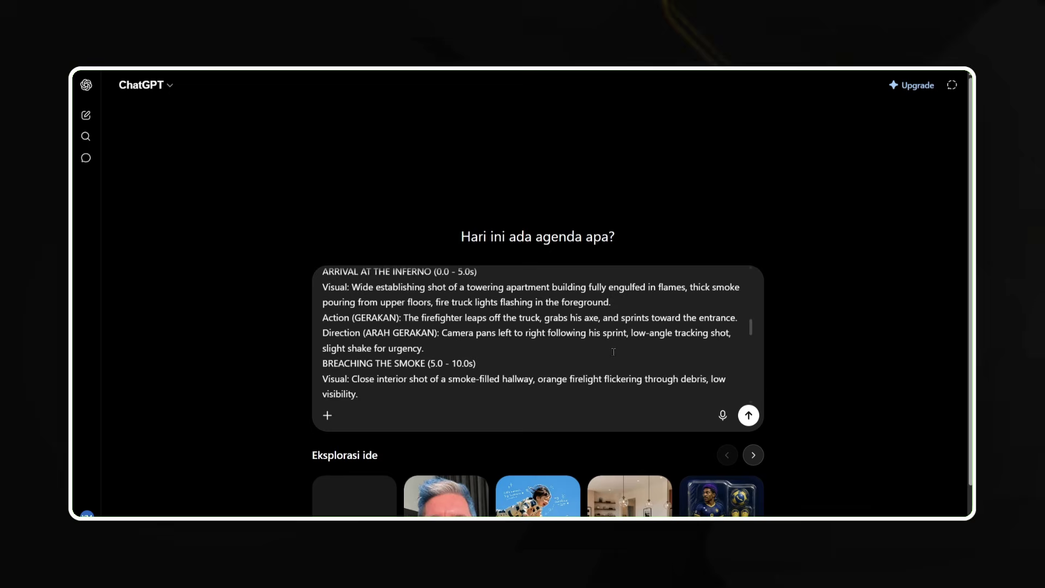
{"action": "left_click", "coordinate": [749, 416]}
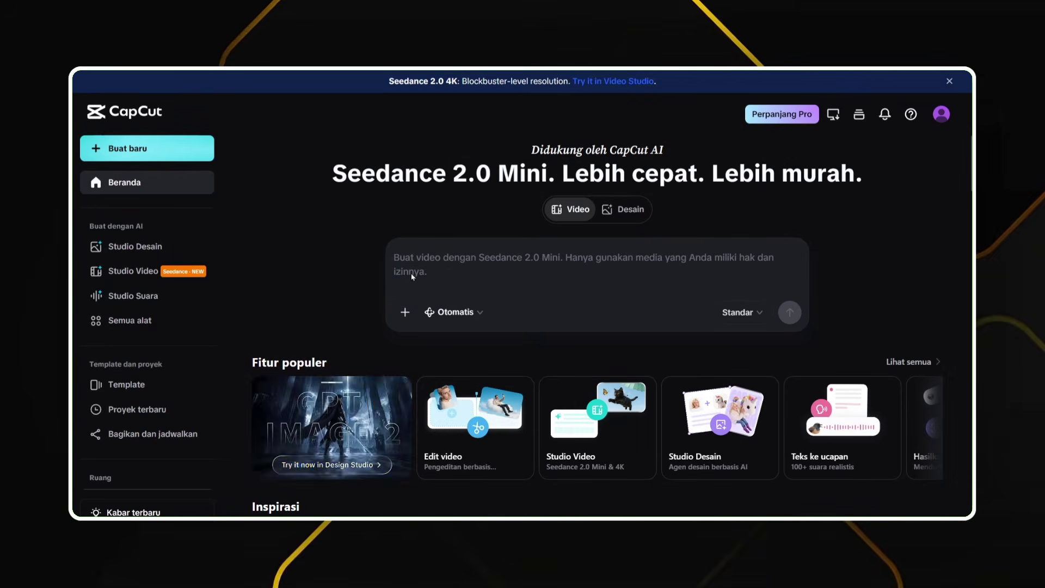
- Switch to CapCut and attach "ChatGPT Image 2 Jul 2026, 15.23.30.png" from the Downloads folder to the video prompt
{"action": "left_click", "coordinate": [400, 317]}
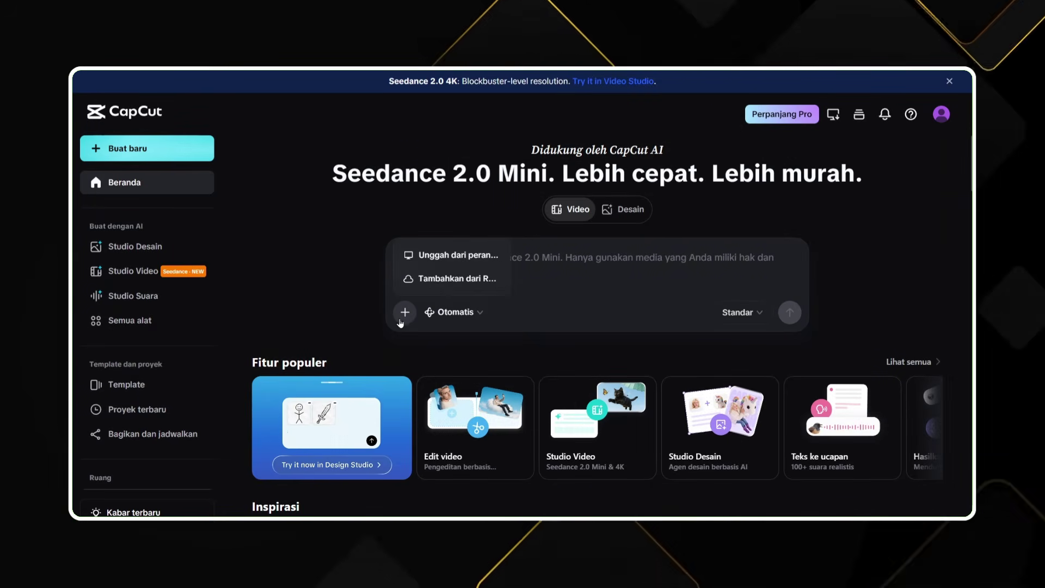
{"action": "left_click", "coordinate": [446, 257]}
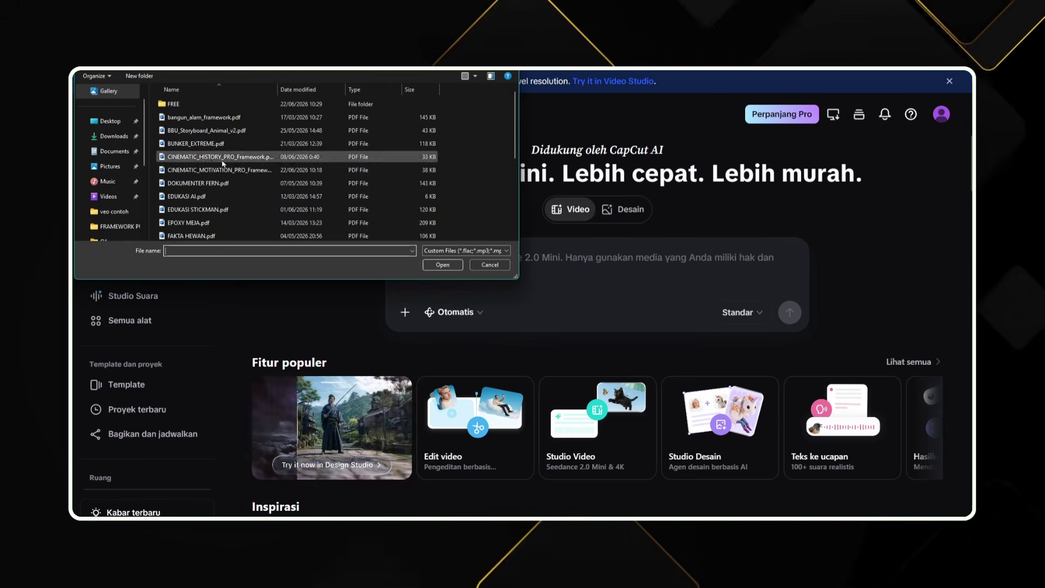
{"action": "left_click", "coordinate": [113, 136]}
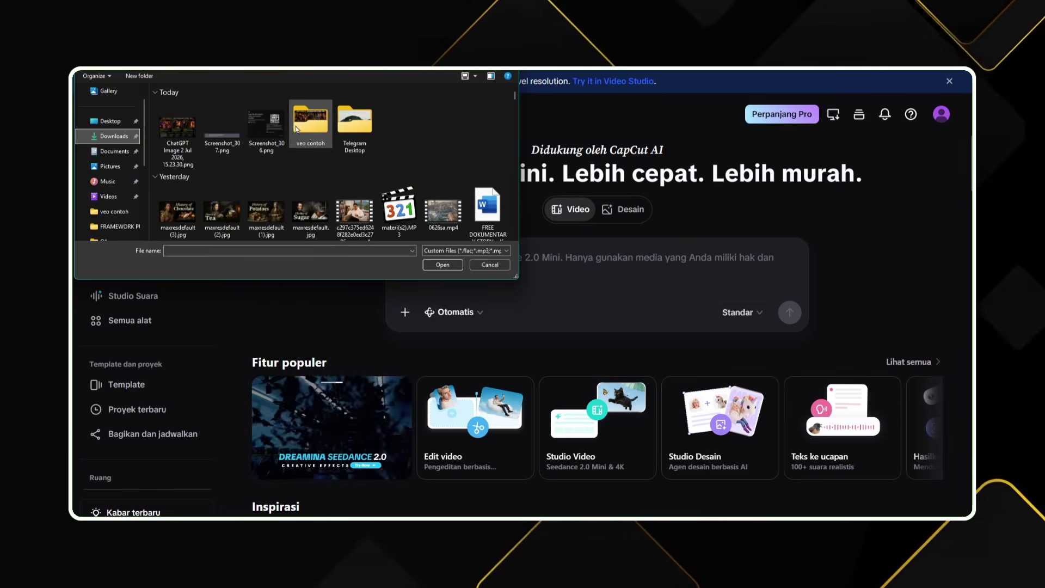
{"action": "double_click", "coordinate": [312, 138]}
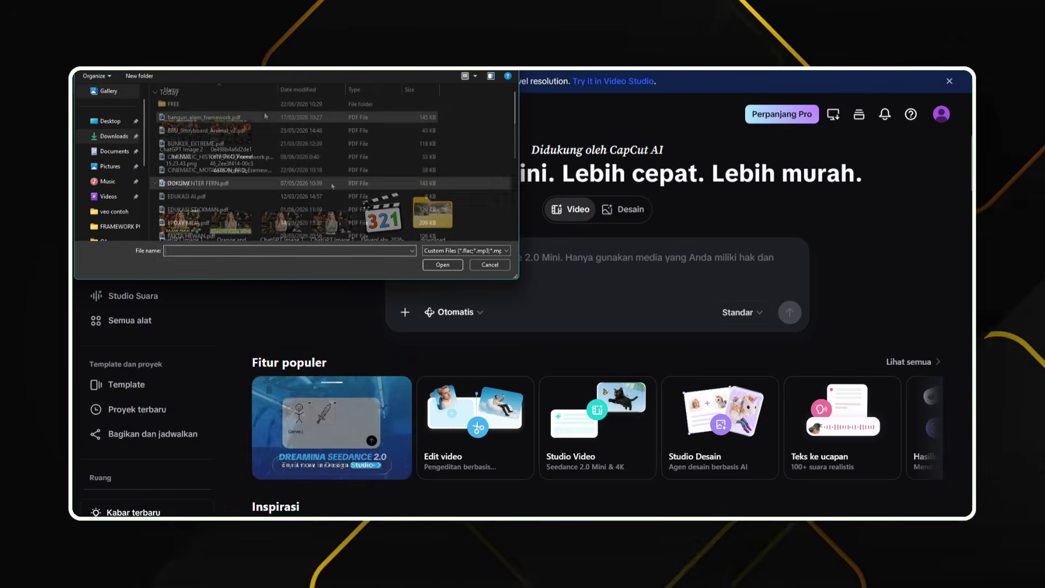
{"action": "left_click", "coordinate": [111, 137]}
{"action": "left_click", "coordinate": [178, 115]}
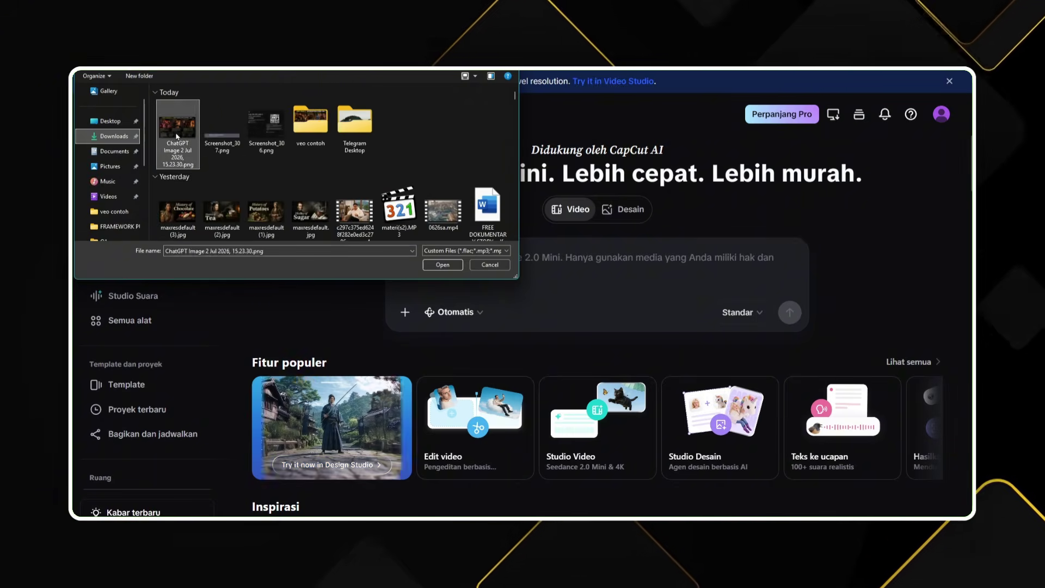
{"action": "left_click", "coordinate": [442, 265]}
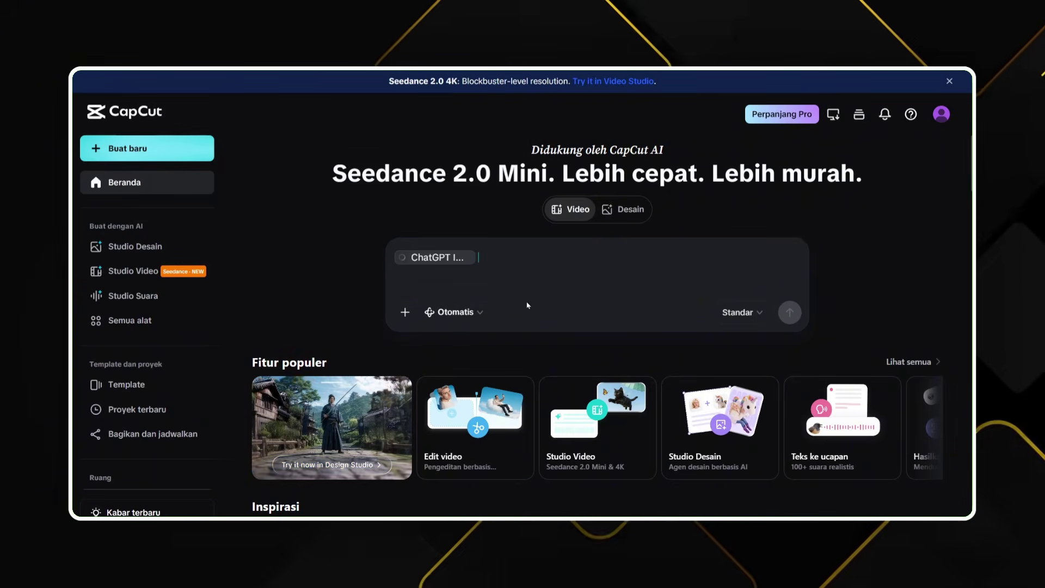
- Set the creation mode to Video and select the Seedance 2.0 Mini model for the clip
{"action": "left_click", "coordinate": [472, 316]}
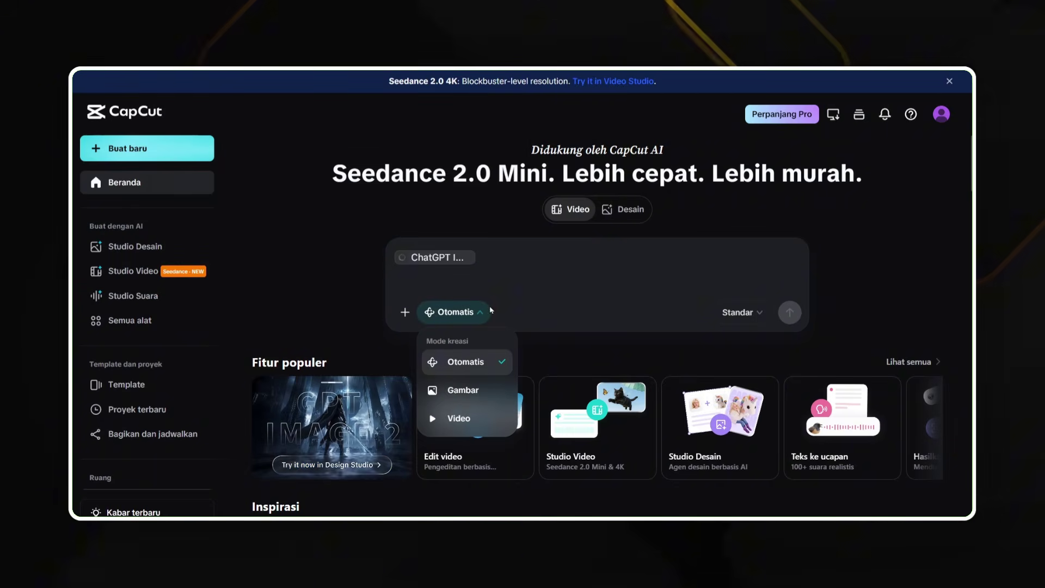
{"action": "left_click", "coordinate": [458, 418]}
{"action": "left_click", "coordinate": [547, 320]}
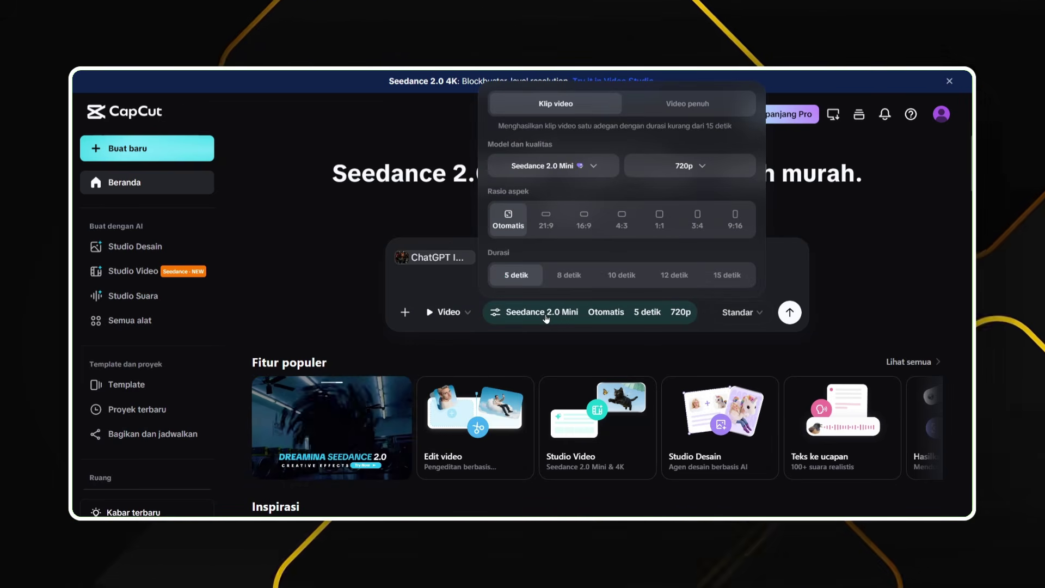
{"action": "left_click", "coordinate": [570, 167]}
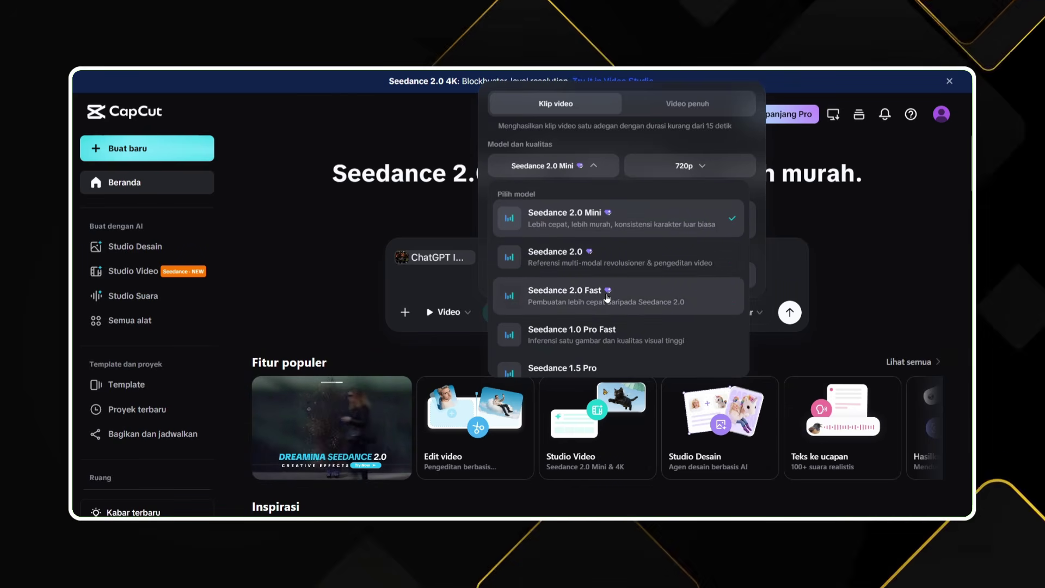
{"action": "left_click", "coordinate": [631, 216]}
- Set the clip to 720p quality, 16:9 aspect ratio and 15 detik duration in the Standar agent mode
{"action": "left_click", "coordinate": [690, 167]}
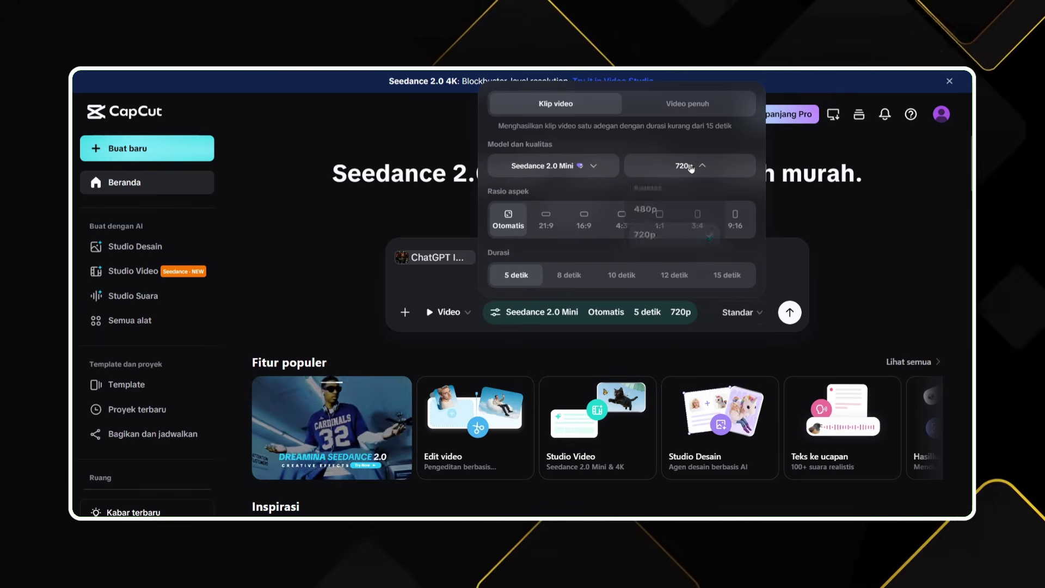
{"action": "left_click", "coordinate": [685, 169]}
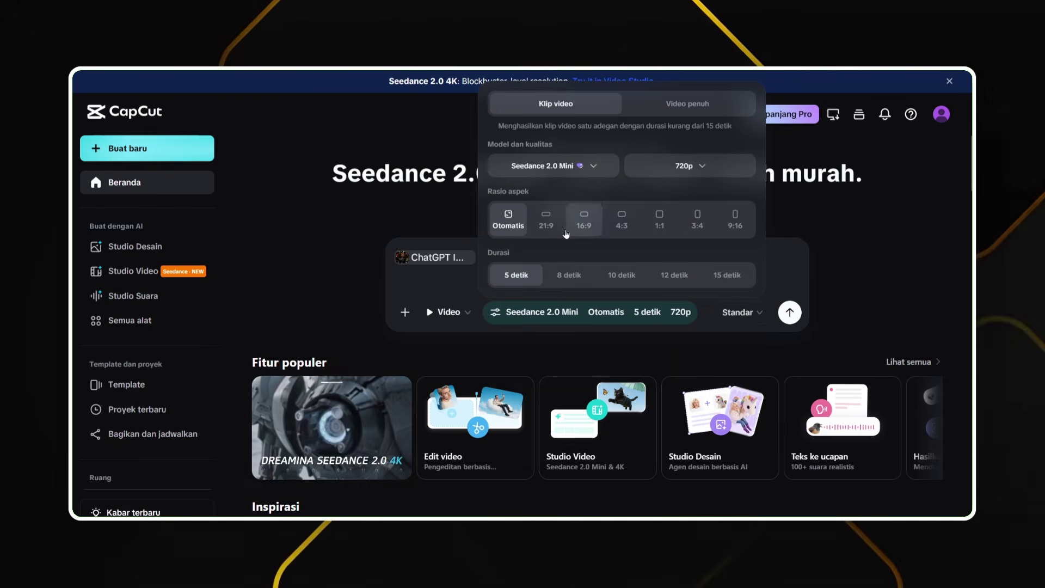
{"action": "left_click", "coordinate": [586, 221]}
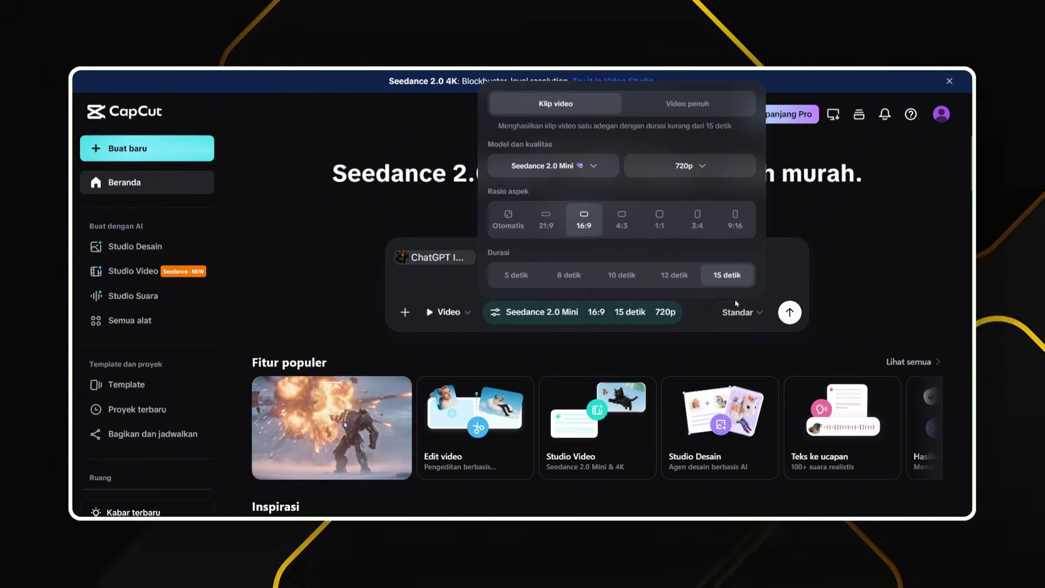
{"action": "left_click", "coordinate": [745, 315]}
{"action": "left_click", "coordinate": [745, 320]}
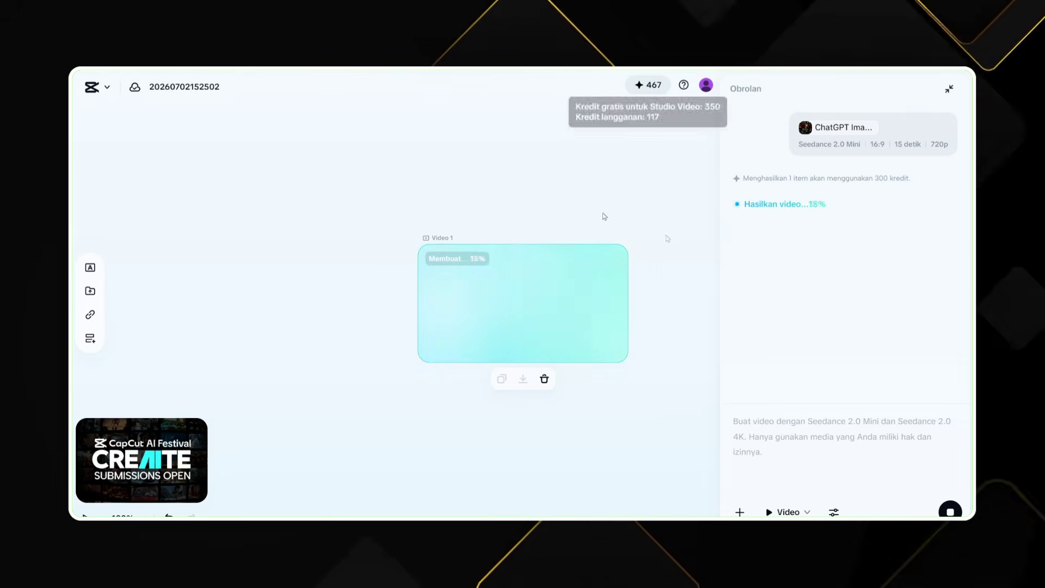
- Check the credit breakdown in Studio Video and preview the generated Video 1 clip on the canvas, then pause it
{"action": "mouse_move", "coordinate": [659, 87]}
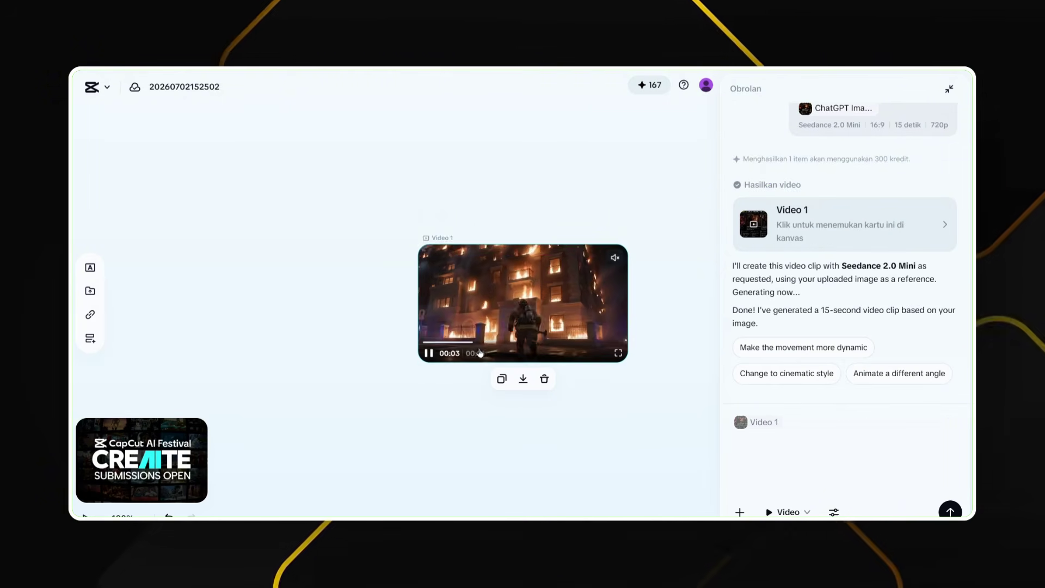
{"action": "left_click", "coordinate": [428, 353]}
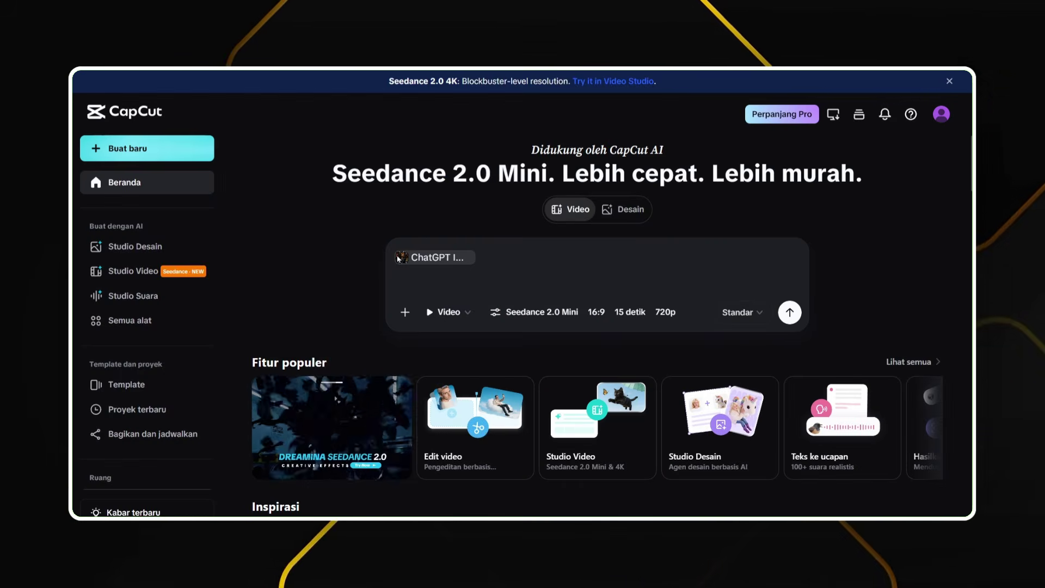
- Remove the attached storyboard image from the CapCut prompt, attach a ChatGPT image from the computer and submit the video request
{"action": "mouse_move", "coordinate": [430, 259]}
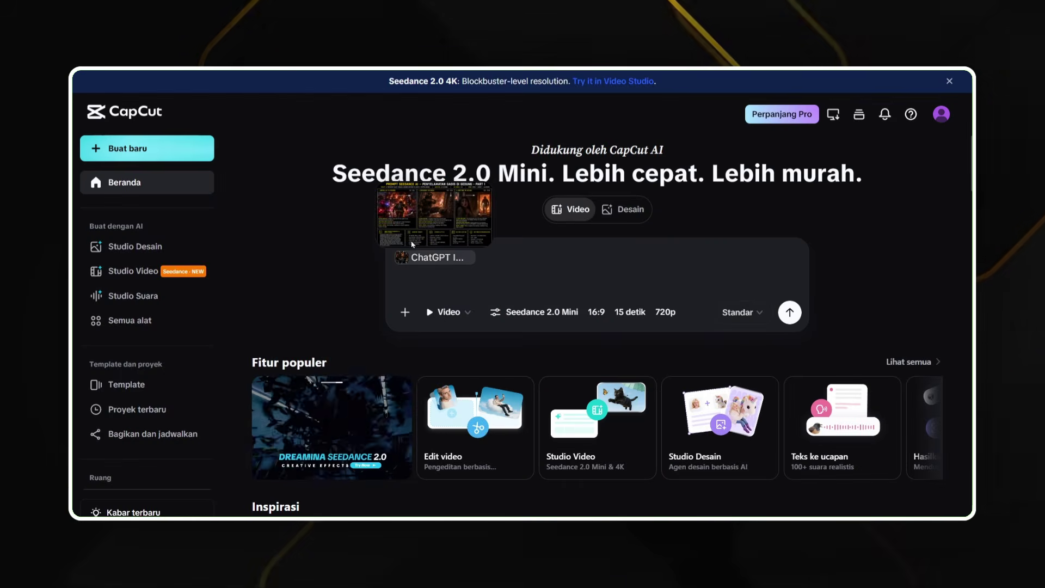
{"action": "key", "text": "BackSpace"}
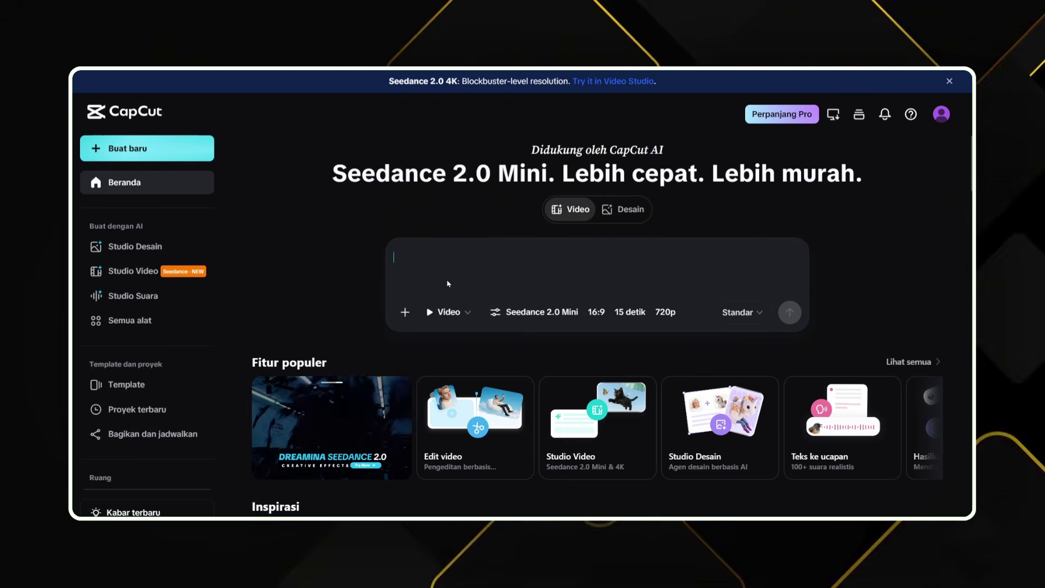
{"action": "left_click", "coordinate": [406, 313]}
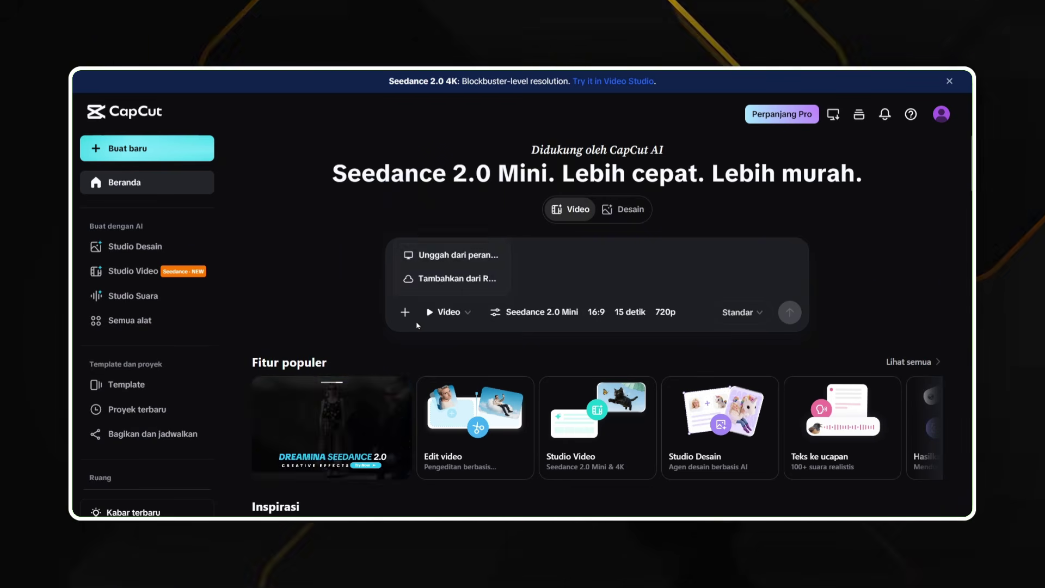
{"action": "left_click", "coordinate": [410, 250]}
{"action": "scroll", "coordinate": [242, 133], "scroll_direction": "up", "scroll_amount": 3}
{"action": "left_click", "coordinate": [177, 117]}
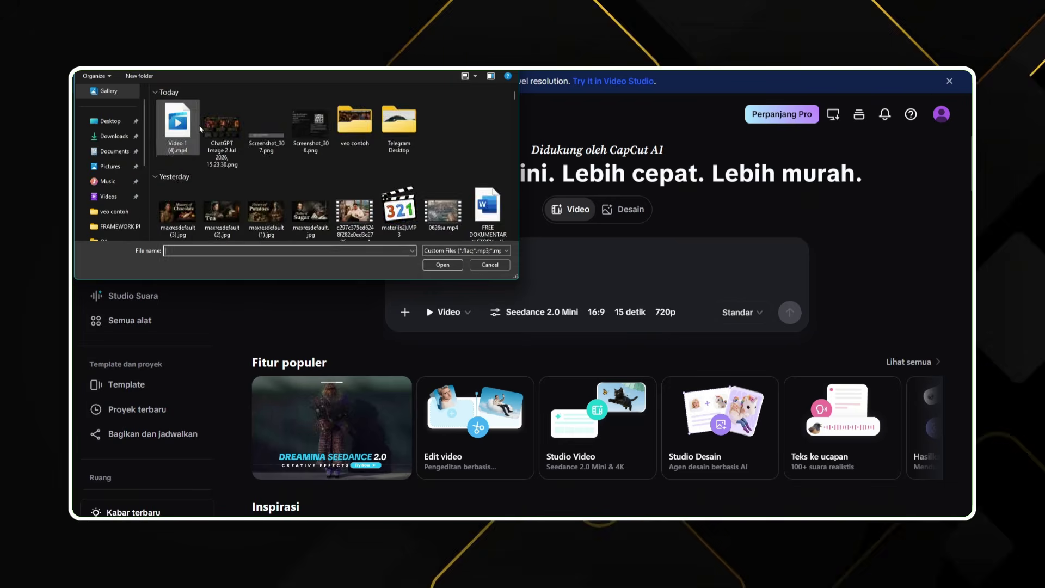
{"action": "left_click", "coordinate": [428, 265]}
{"action": "mouse_move", "coordinate": [427, 262]}
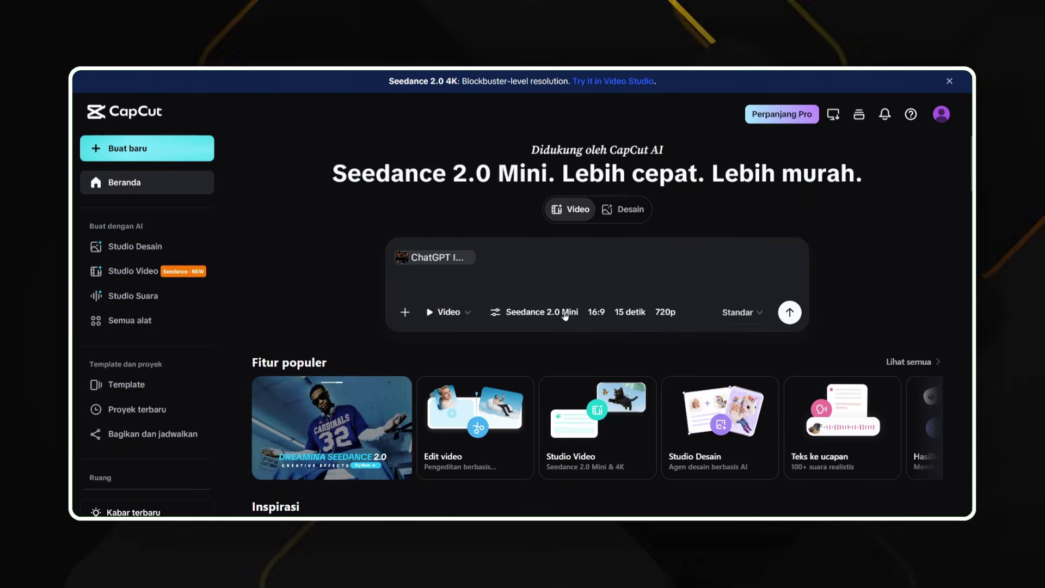
{"action": "left_click", "coordinate": [789, 311]}
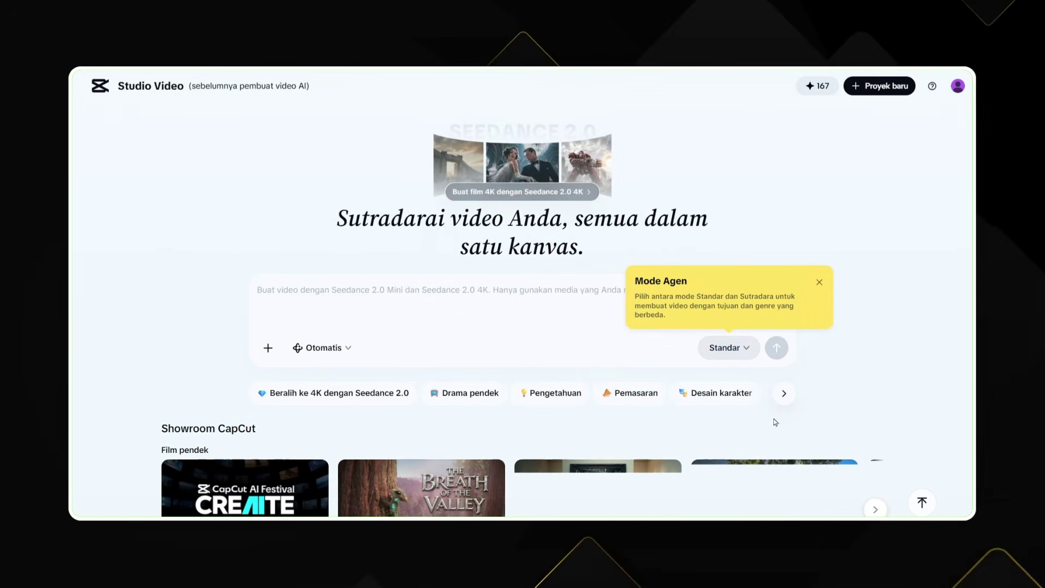
- Browse the Showroom CapCut collections of short films and short dramas on the Studio Video page
{"action": "scroll", "coordinate": [775, 422], "scroll_direction": "down", "scroll_amount": 3}
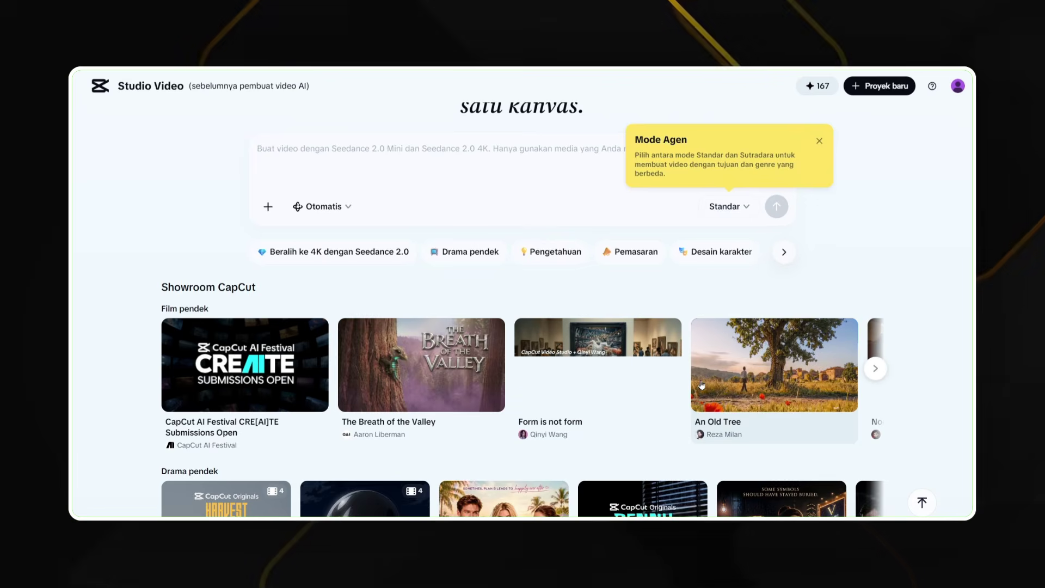
{"action": "scroll", "coordinate": [701, 385], "scroll_direction": "down", "scroll_amount": 6}
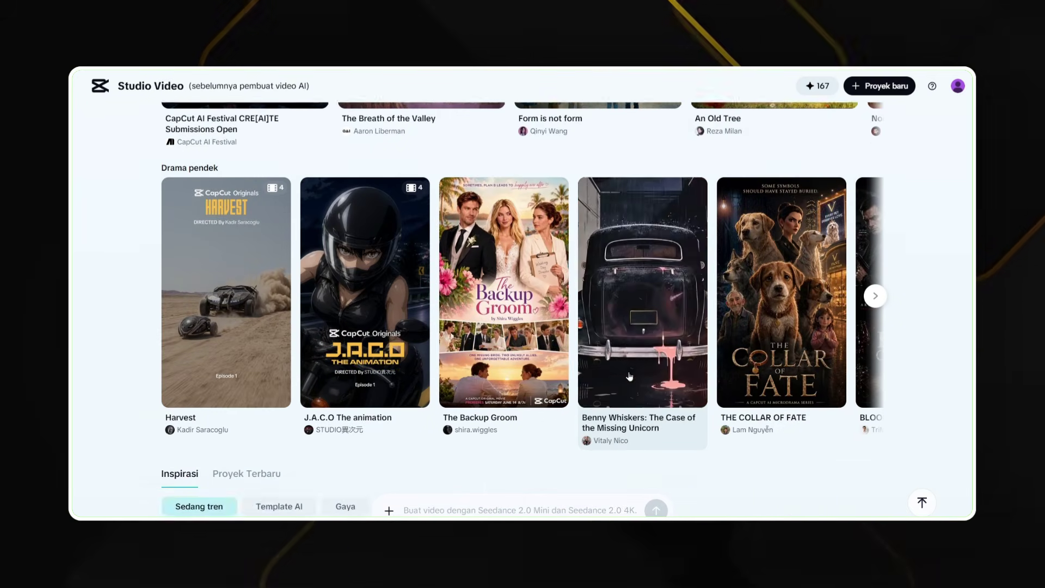
{"action": "scroll", "coordinate": [629, 375], "scroll_direction": "down", "scroll_amount": 6}
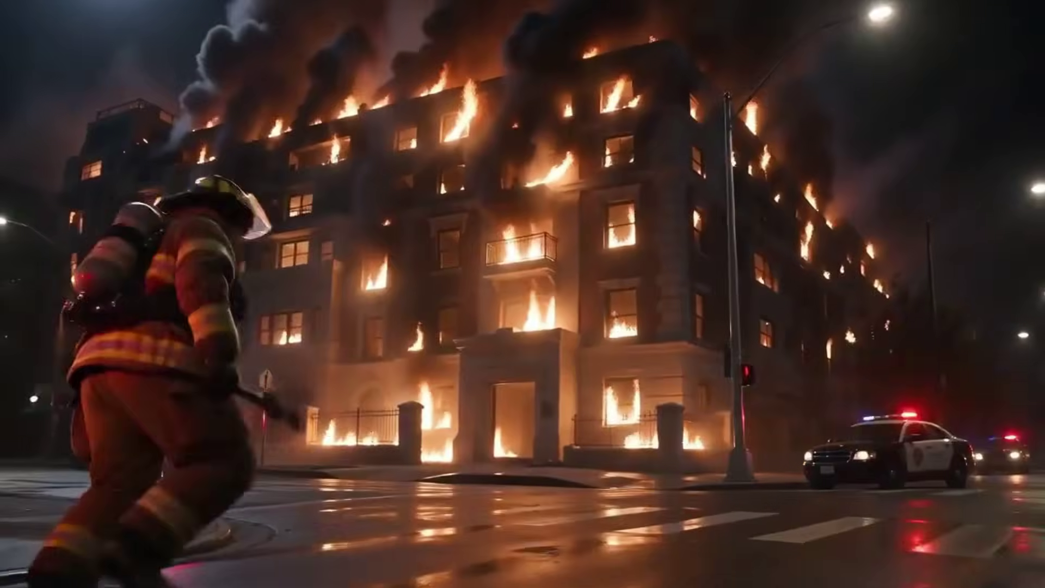